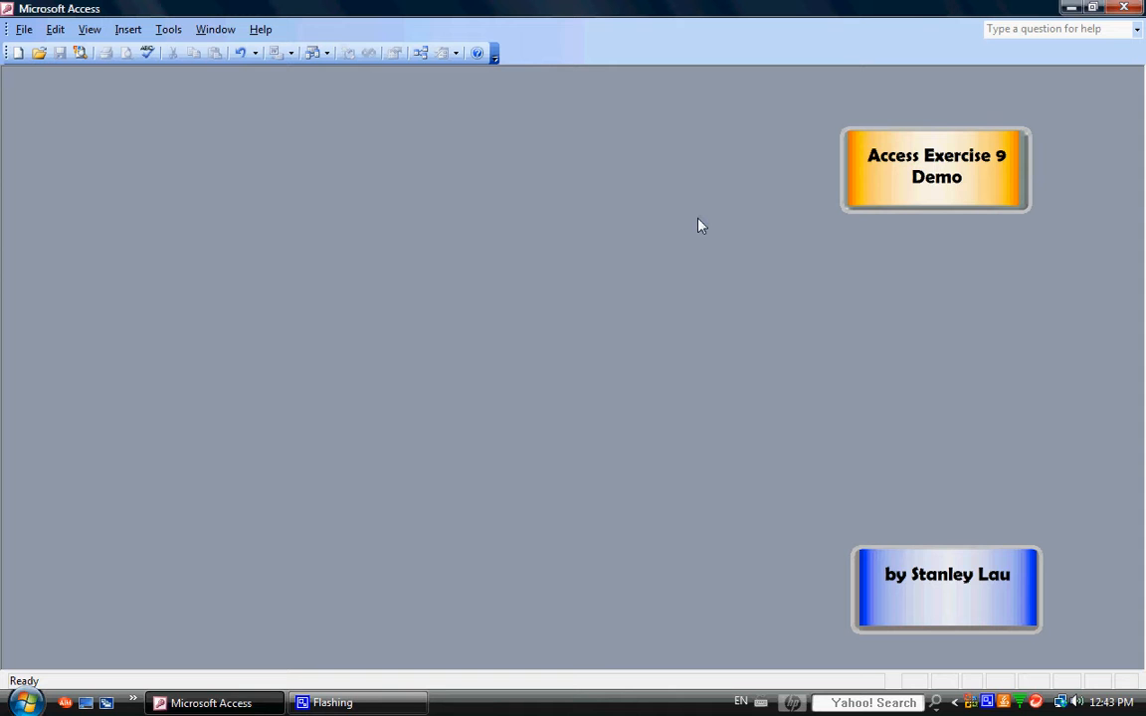
Create a blank database named db2 on Removable Disk (F:).
{"action": "left_click", "coordinate": [24, 29]}
{"action": "left_click", "coordinate": [46, 45]}
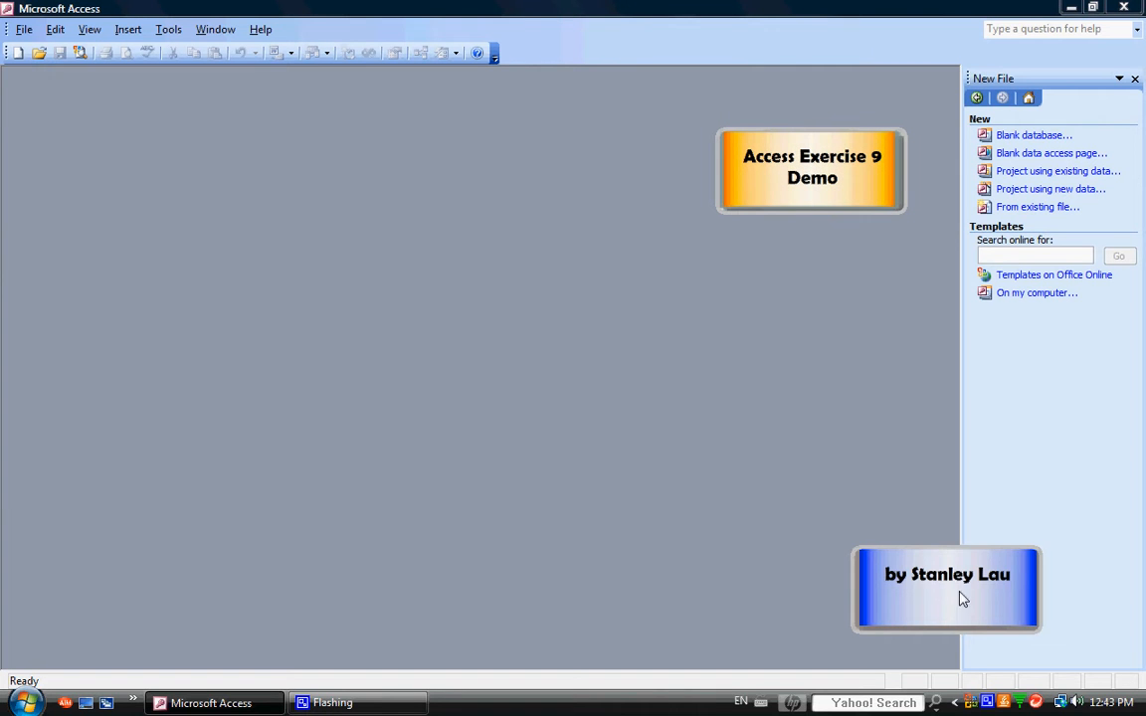
{"action": "left_click", "coordinate": [1024, 138]}
{"action": "left_click_drag", "start_coordinate": [492, 131], "coordinate": [524, 207]}
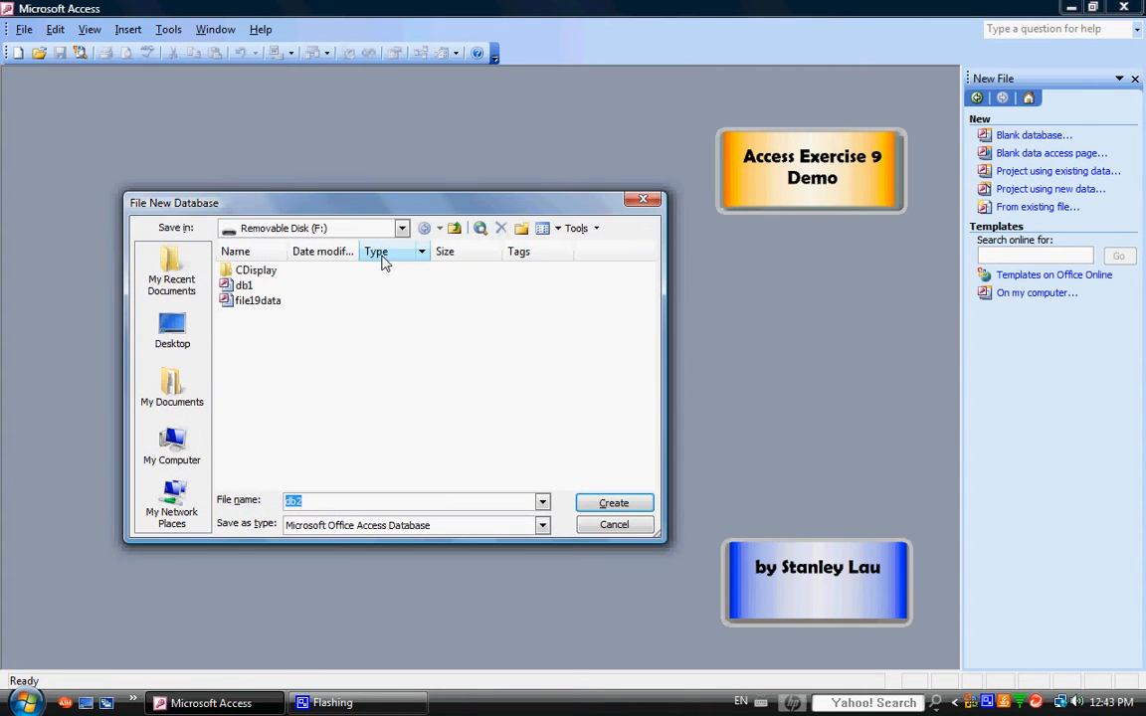
{"action": "left_click", "coordinate": [402, 229]}
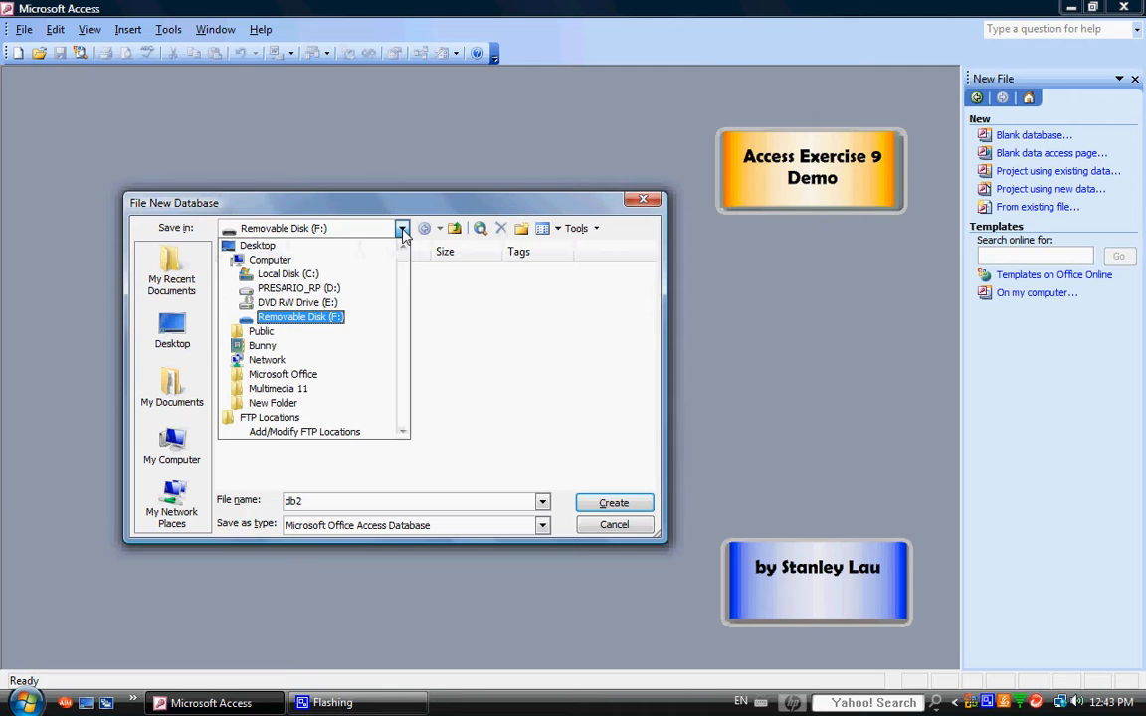
{"action": "left_click", "coordinate": [326, 319]}
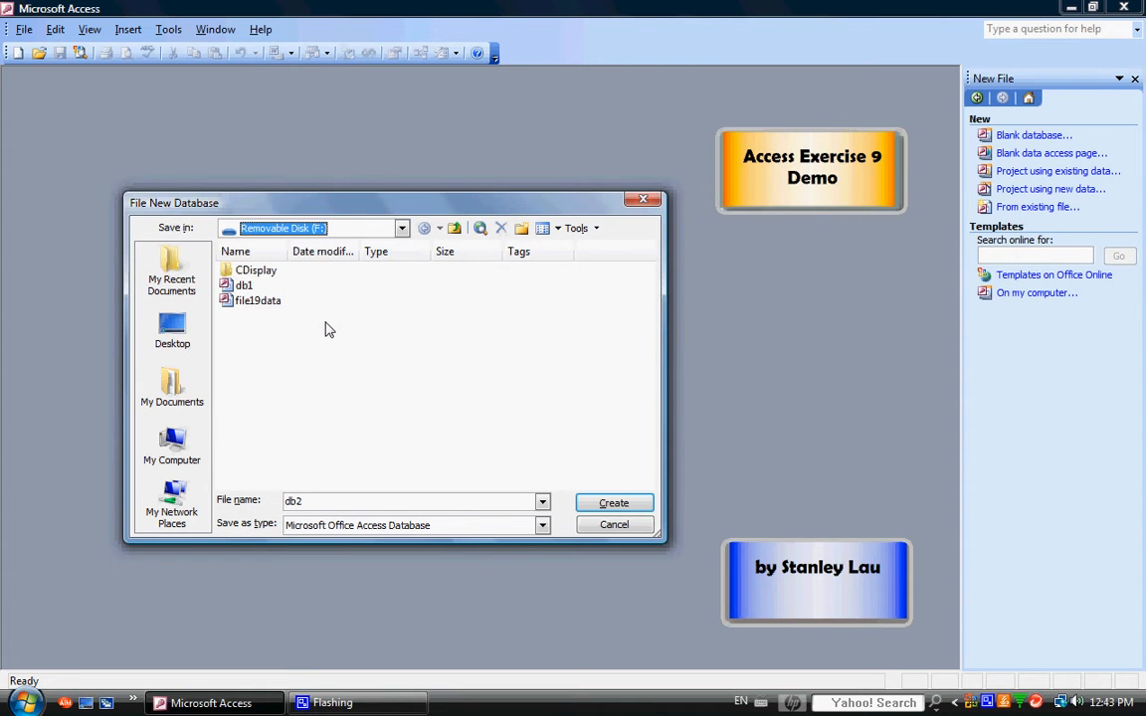
{"action": "left_click", "coordinate": [306, 502]}
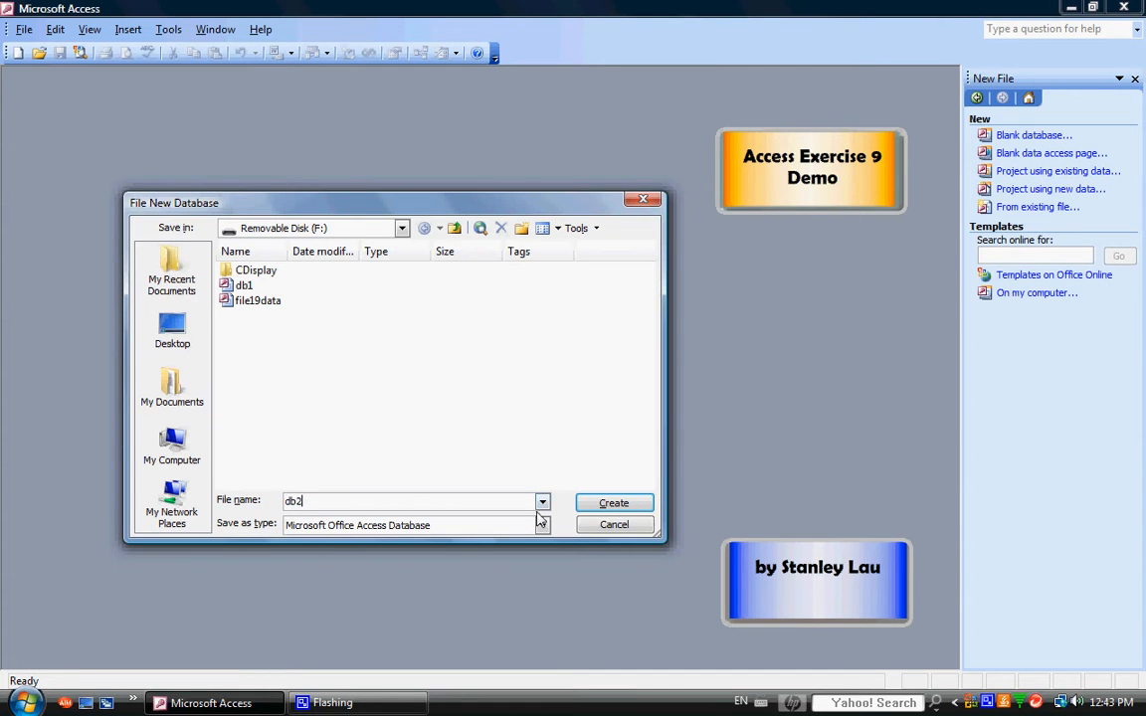
{"action": "left_click", "coordinate": [613, 504]}
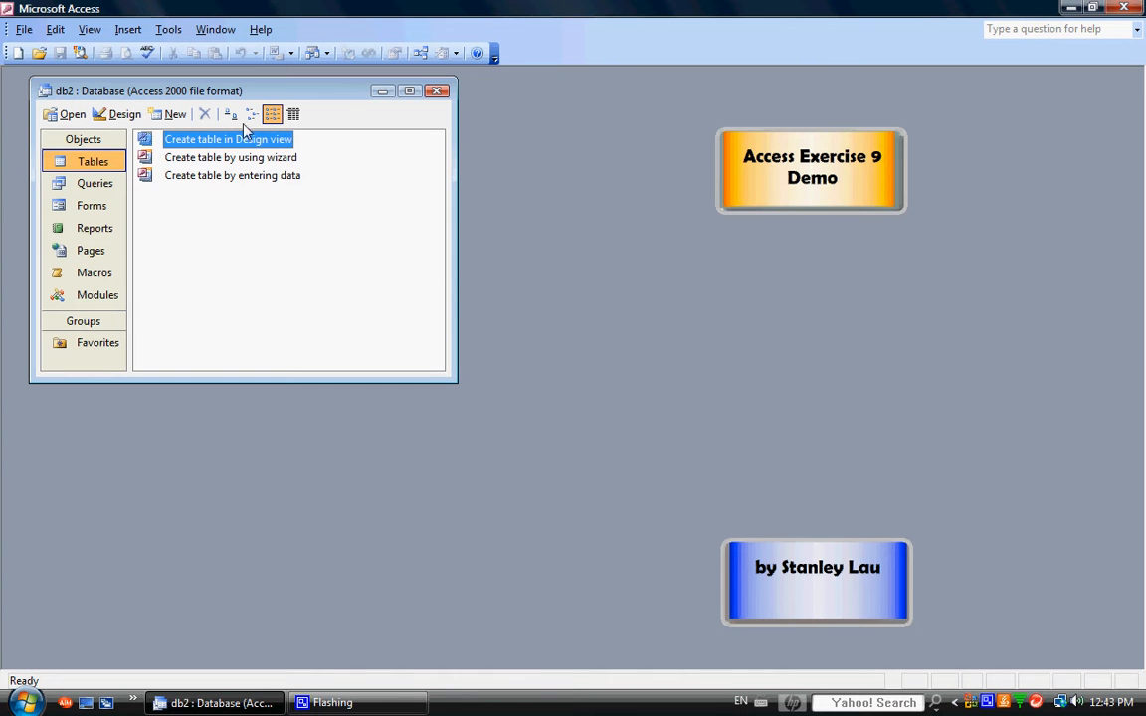
Start a new table in Design View in the db2 database.
{"action": "left_click_drag", "start_coordinate": [239, 90], "coordinate": [446, 229]}
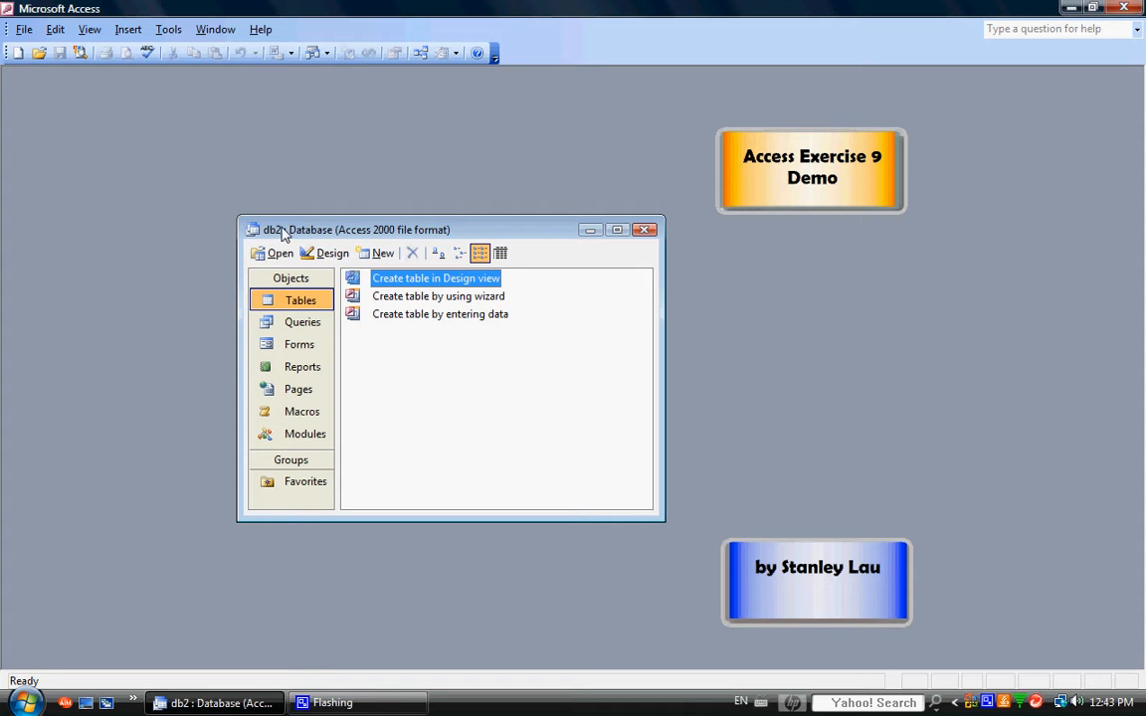
{"action": "left_click", "coordinate": [381, 255]}
{"action": "left_click", "coordinate": [615, 208]}
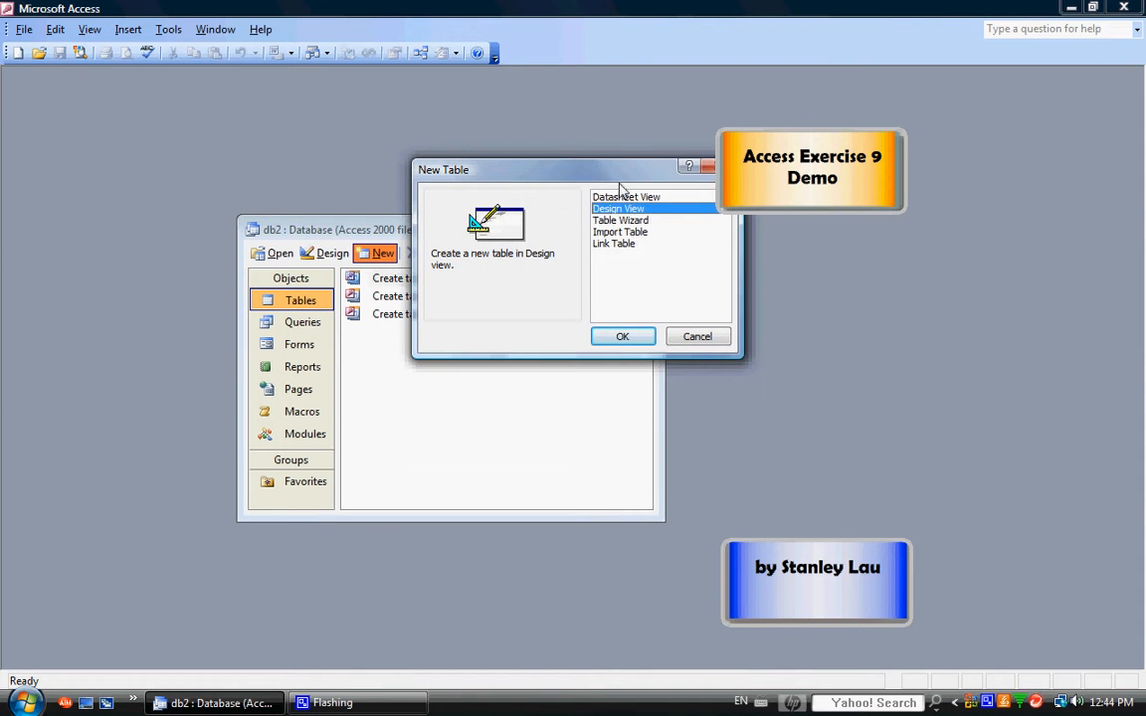
{"action": "left_click_drag", "start_coordinate": [621, 182], "coordinate": [624, 256]}
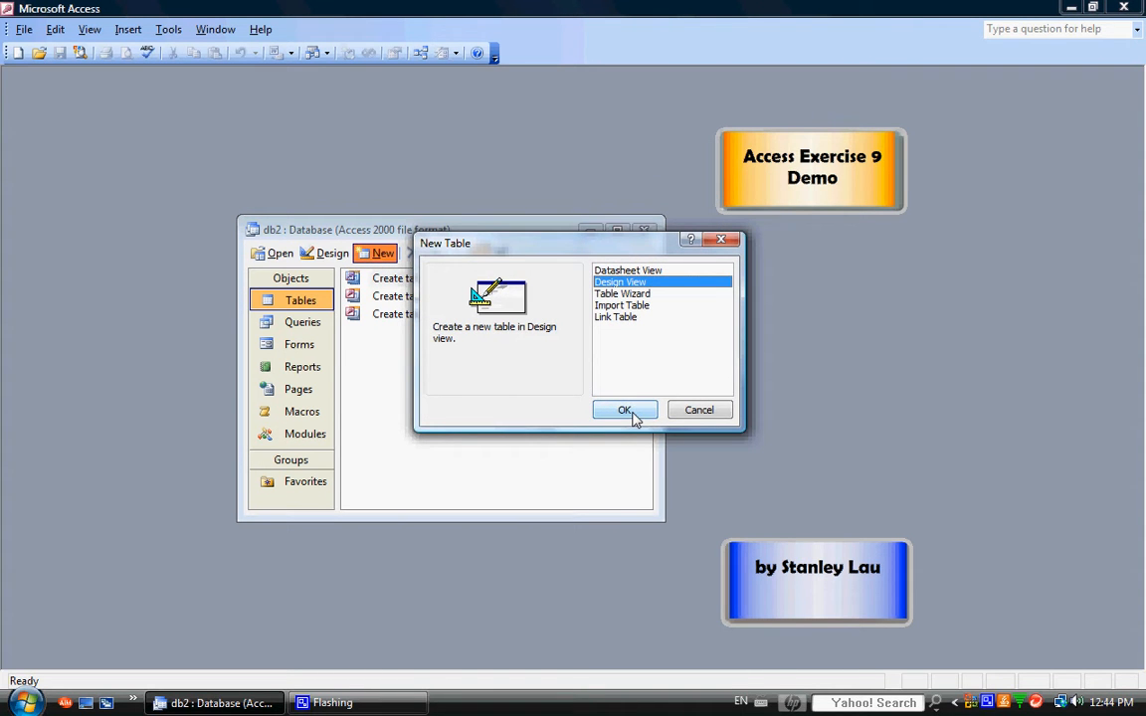
{"action": "left_click", "coordinate": [630, 414]}
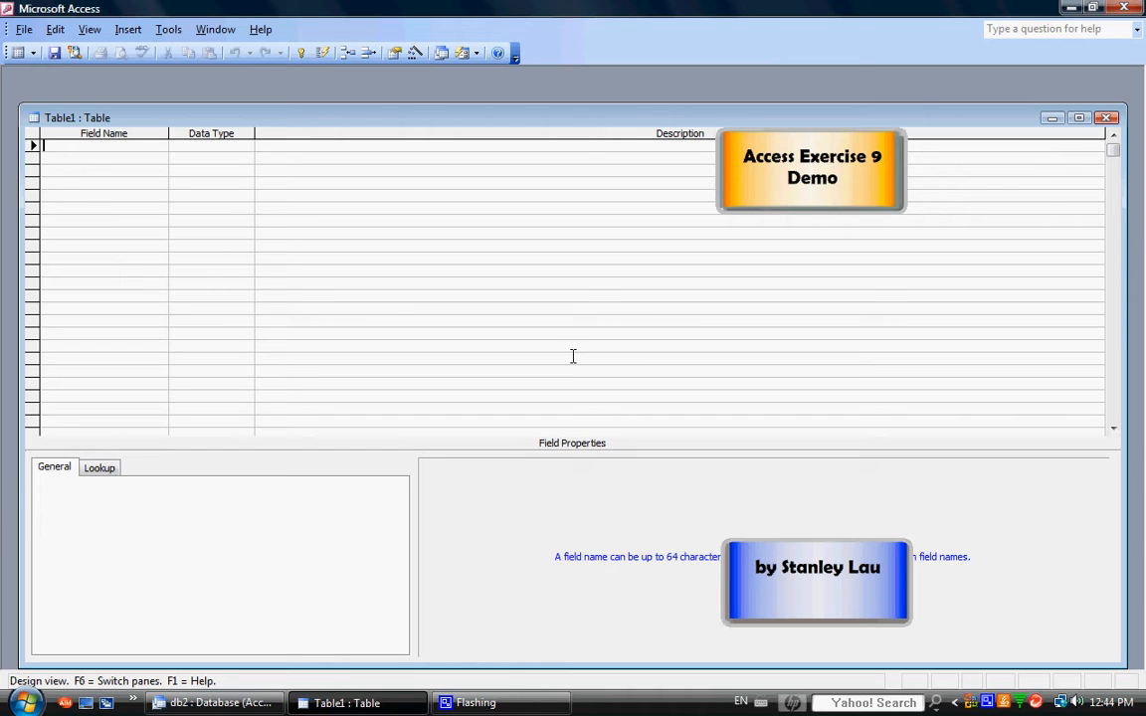
Add a FigureID field with the AutoNumber data type and make it the primary key.
{"action": "type", "text": "FigureID"}
{"action": "left_click", "coordinate": [229, 146]}
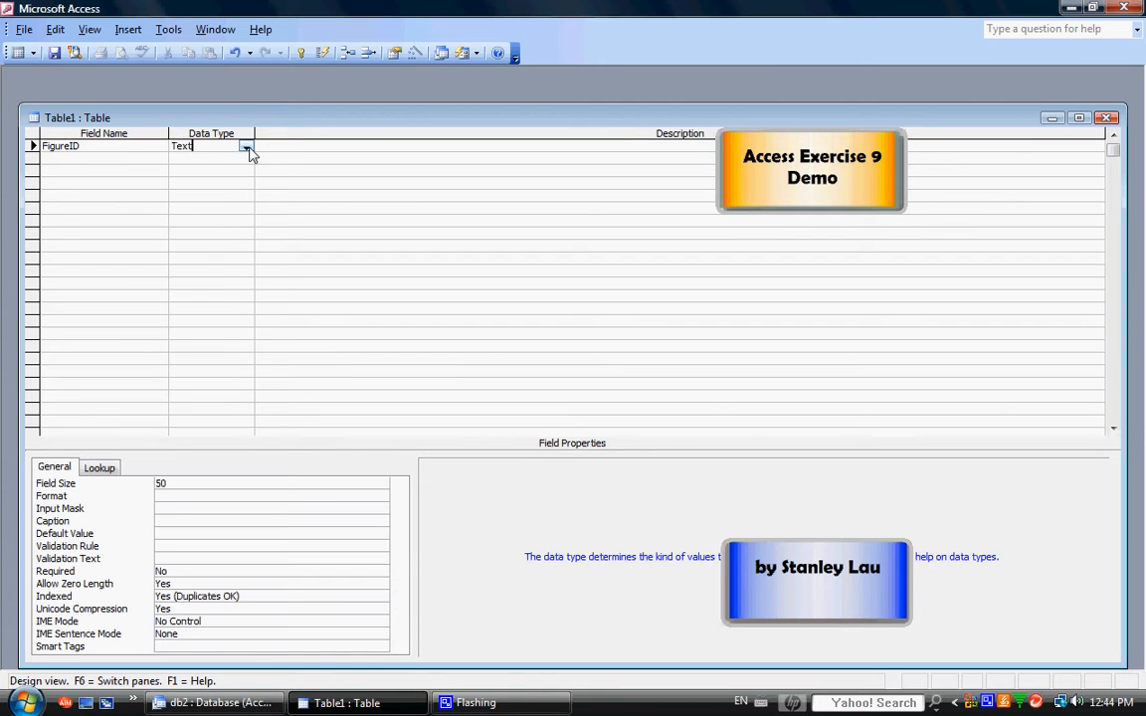
{"action": "left_click", "coordinate": [248, 148]}
{"action": "left_click", "coordinate": [214, 223]}
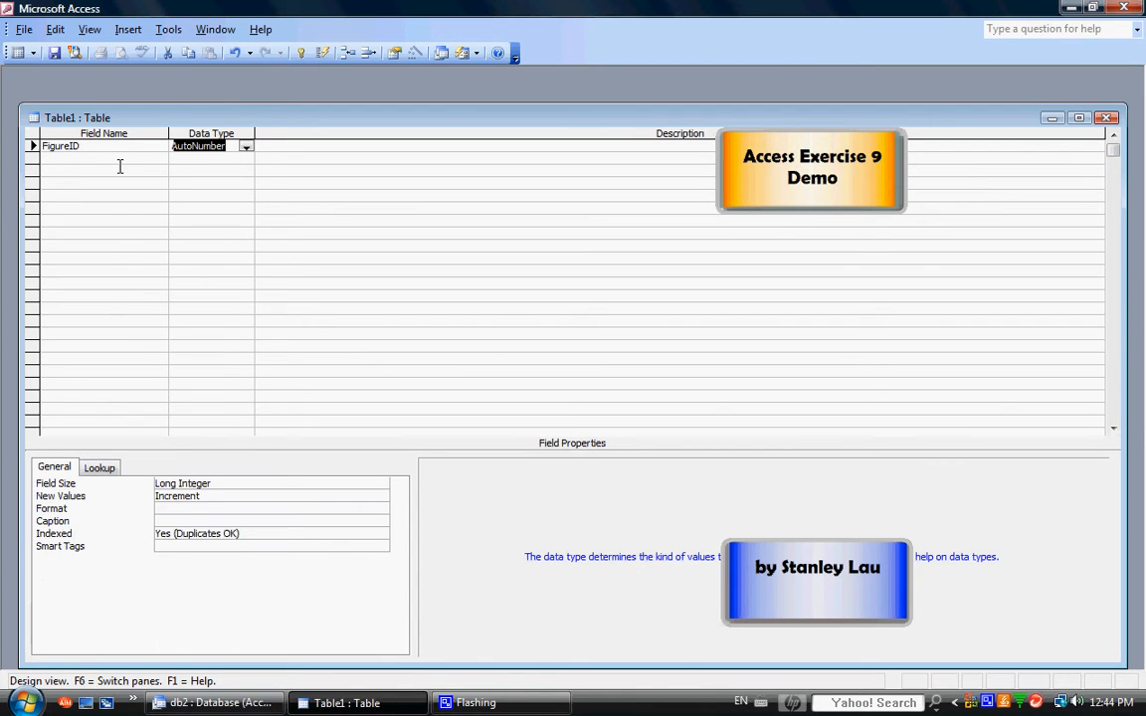
{"action": "left_click", "coordinate": [48, 145]}
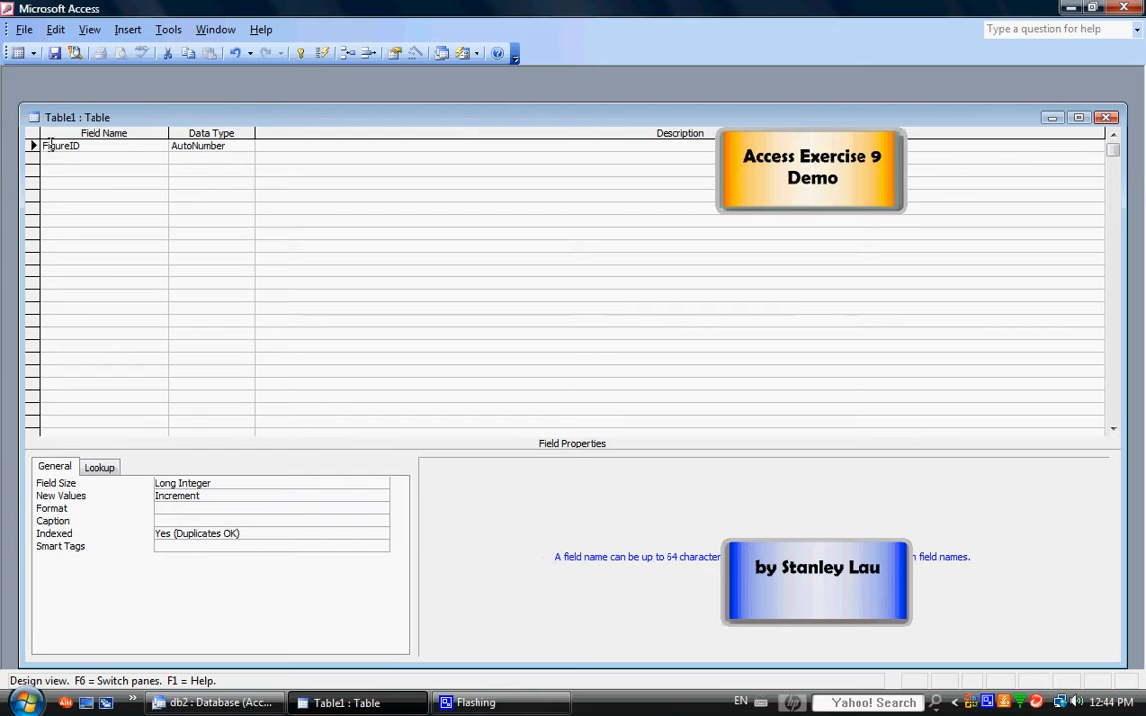
{"action": "right_click", "coordinate": [48, 145]}
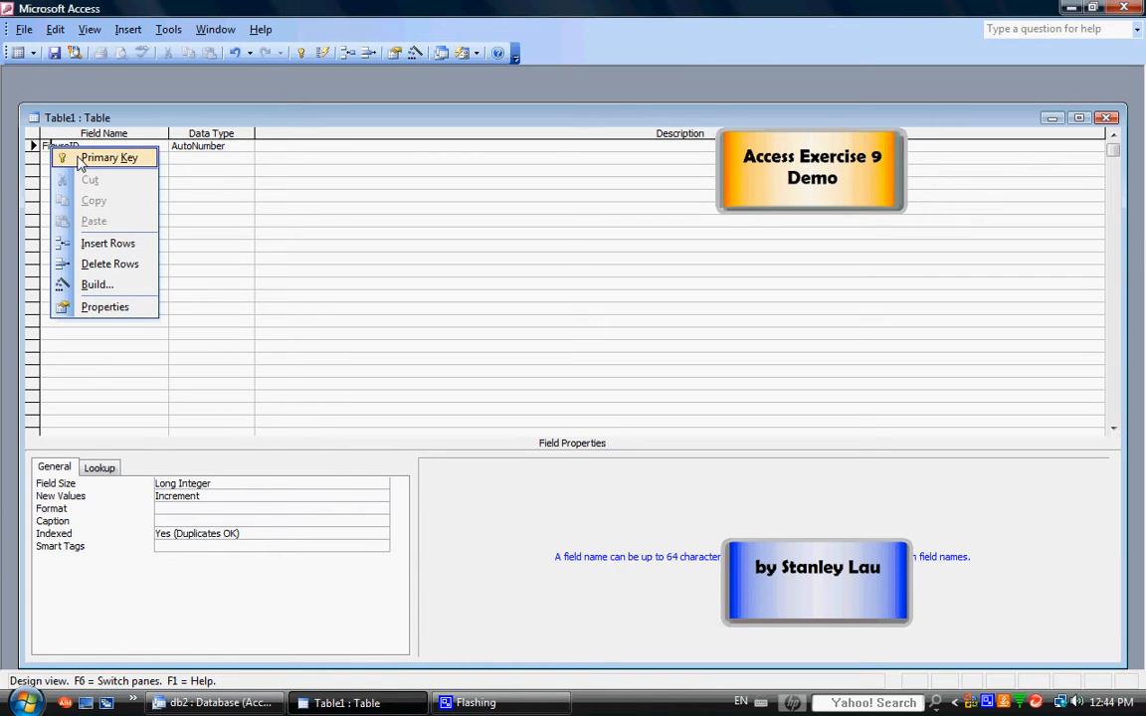
{"action": "left_click", "coordinate": [84, 159]}
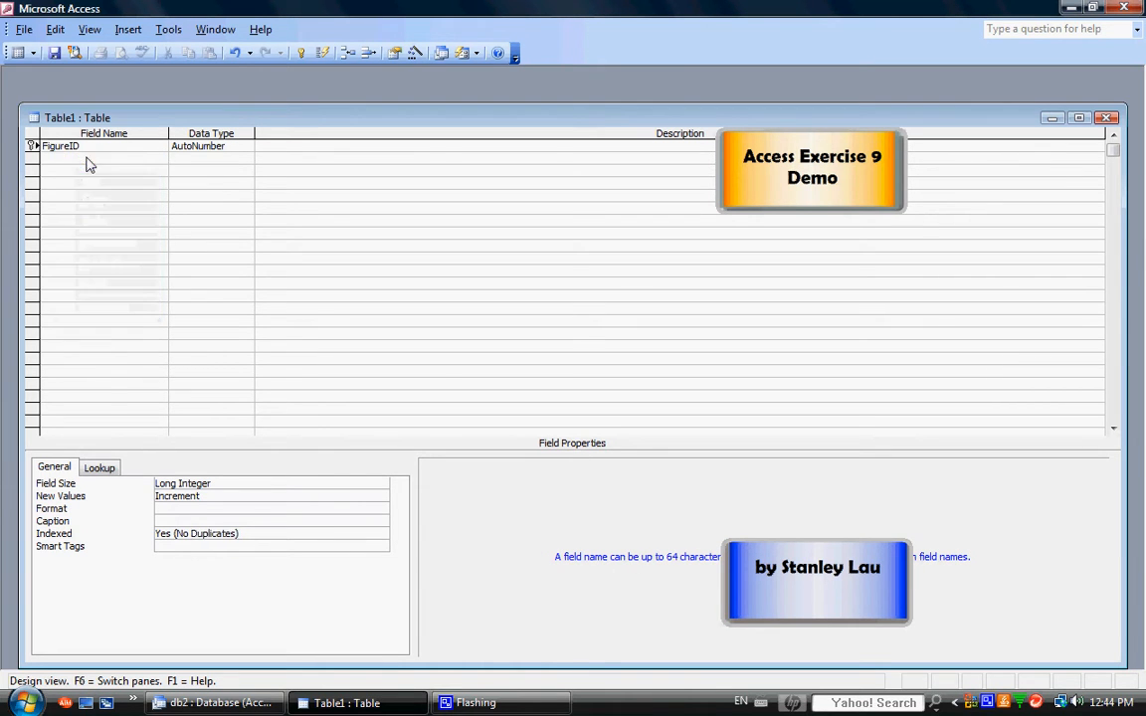
Add a second field named Year/Quarter with the Text data type.
{"action": "left_click", "coordinate": [56, 159]}
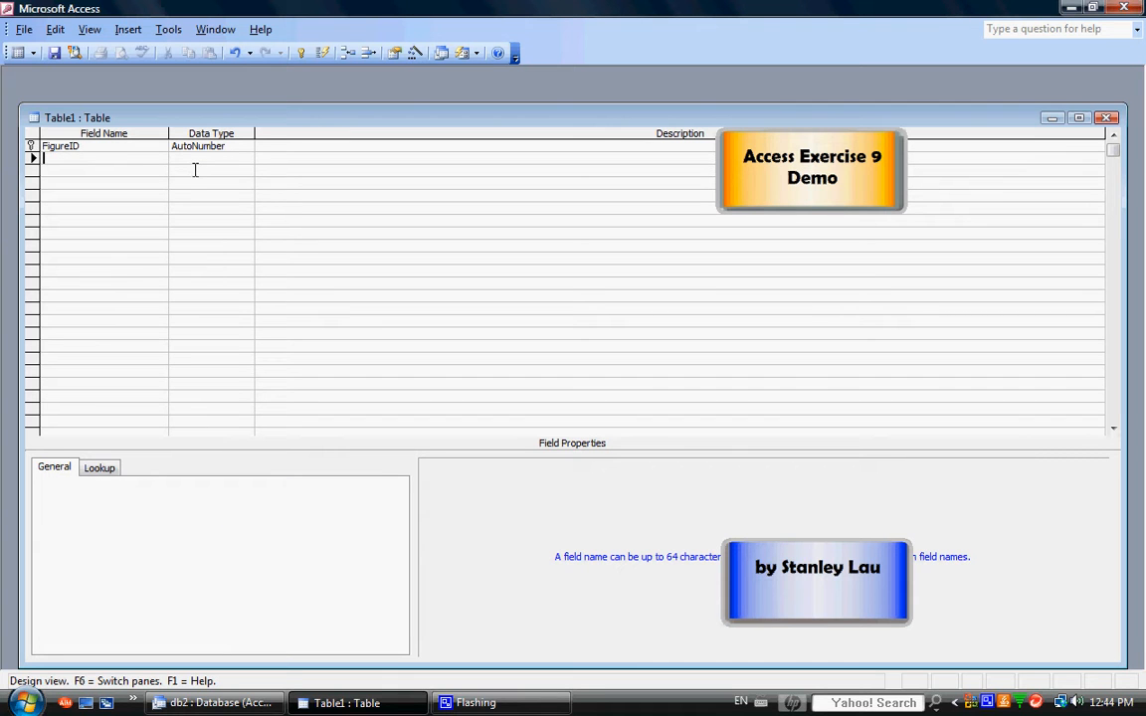
{"action": "type", "text": "Year/Quarter"}
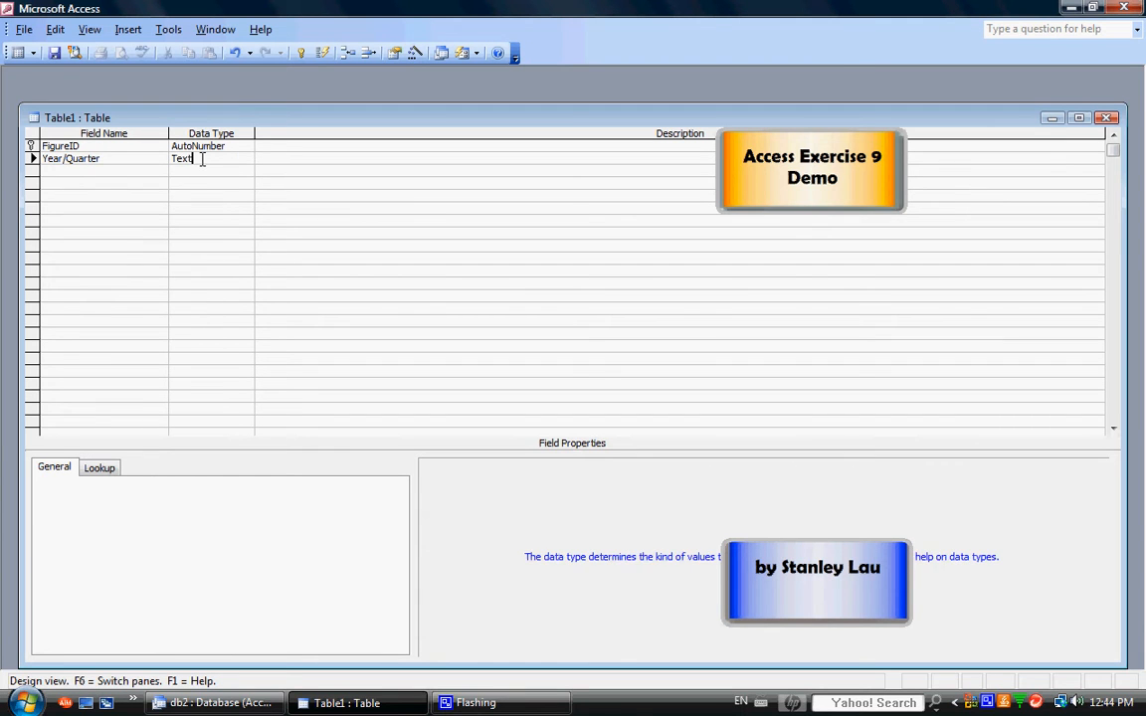
{"action": "left_click", "coordinate": [202, 159]}
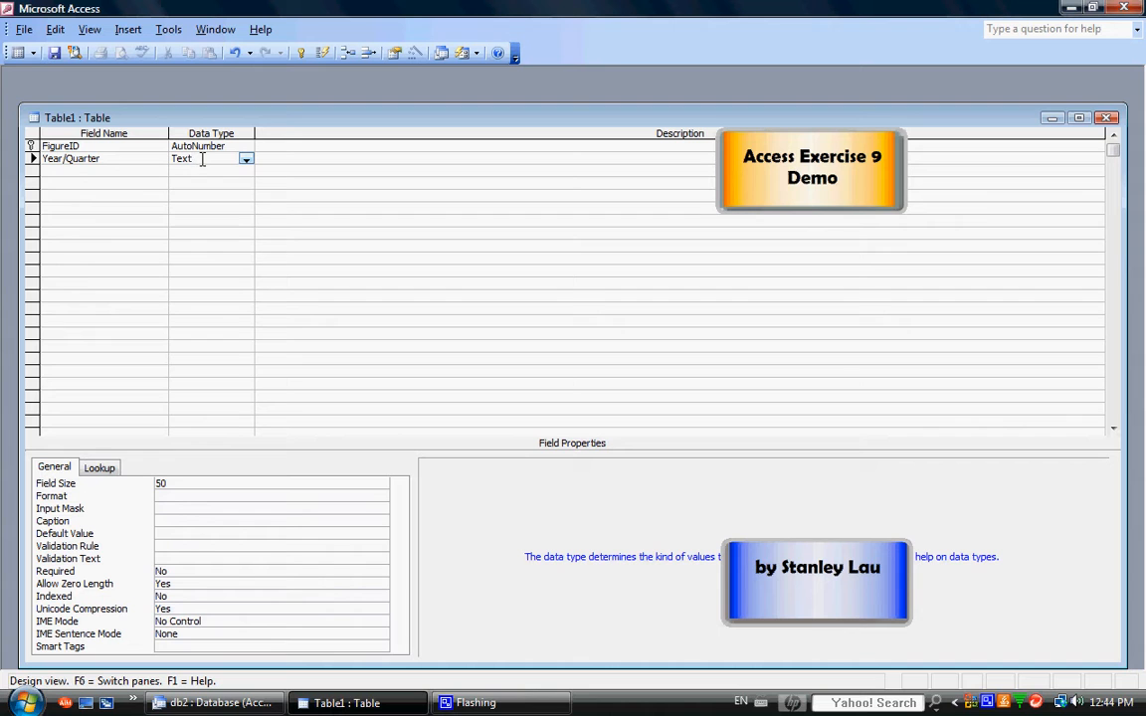
{"action": "left_click", "coordinate": [246, 160]}
{"action": "left_click", "coordinate": [242, 171]}
Add a third field named Sales with the Currency data type.
{"action": "left_click", "coordinate": [106, 171]}
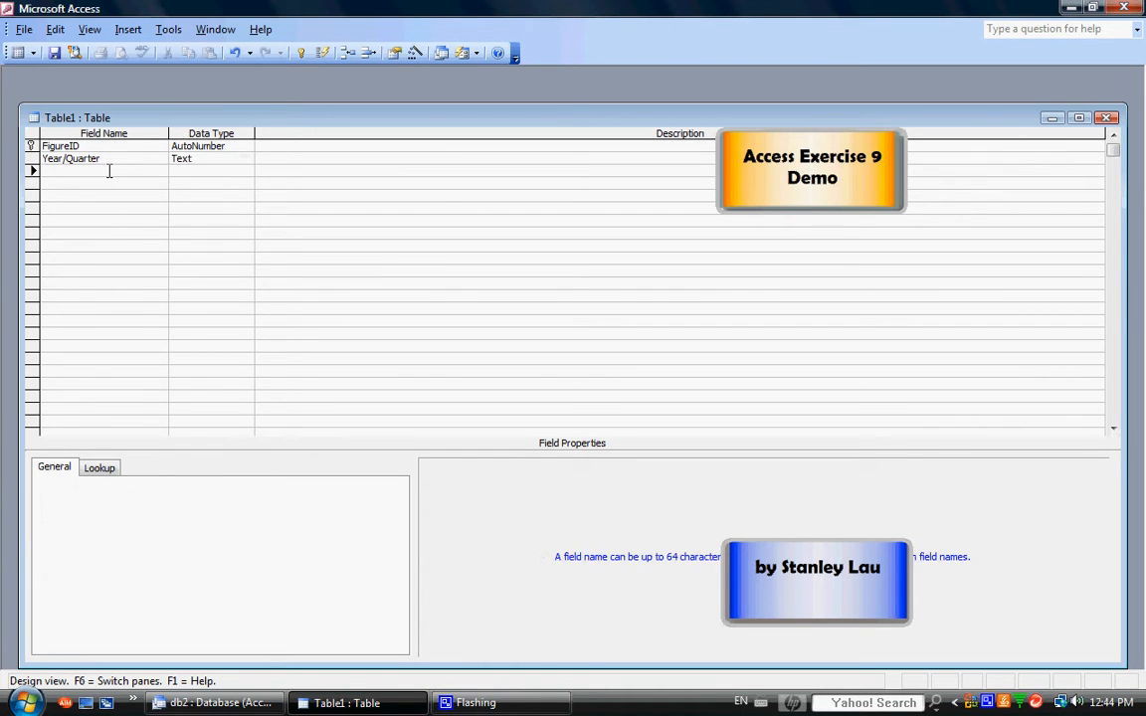
{"action": "type", "text": "Sales"}
{"action": "left_click", "coordinate": [178, 169]}
{"action": "left_click", "coordinate": [247, 174]}
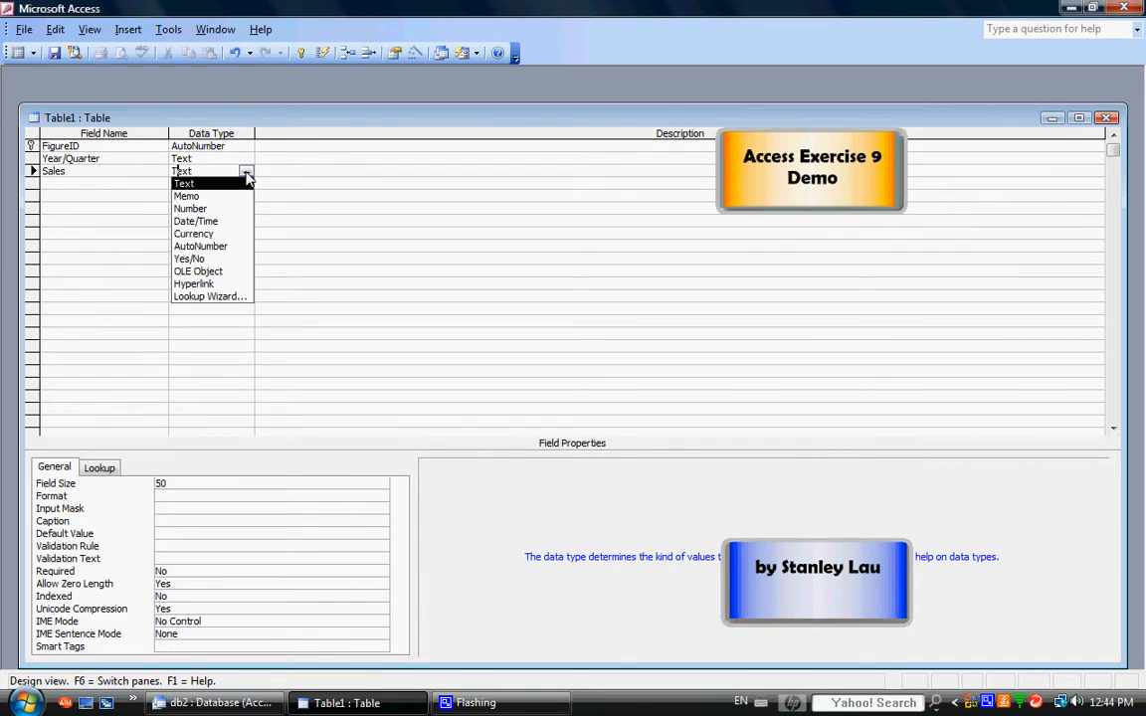
{"action": "left_click", "coordinate": [204, 237]}
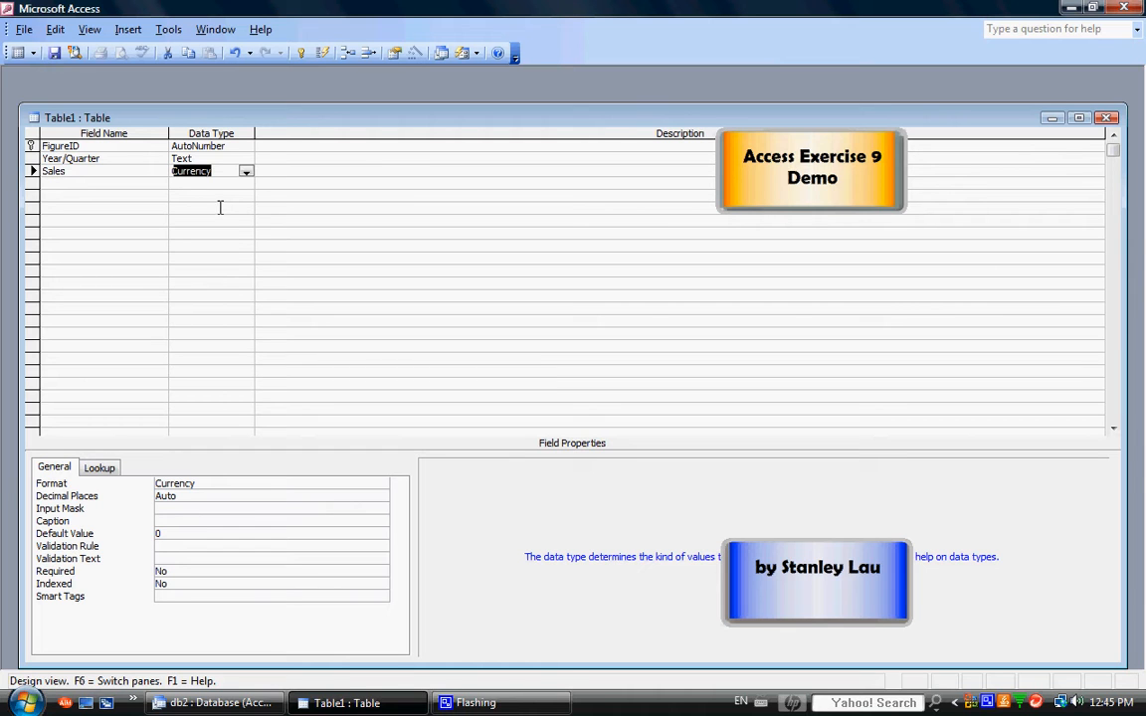
Save the table as "Sales by Quarter" and close its design window.
{"action": "left_click", "coordinate": [25, 30]}
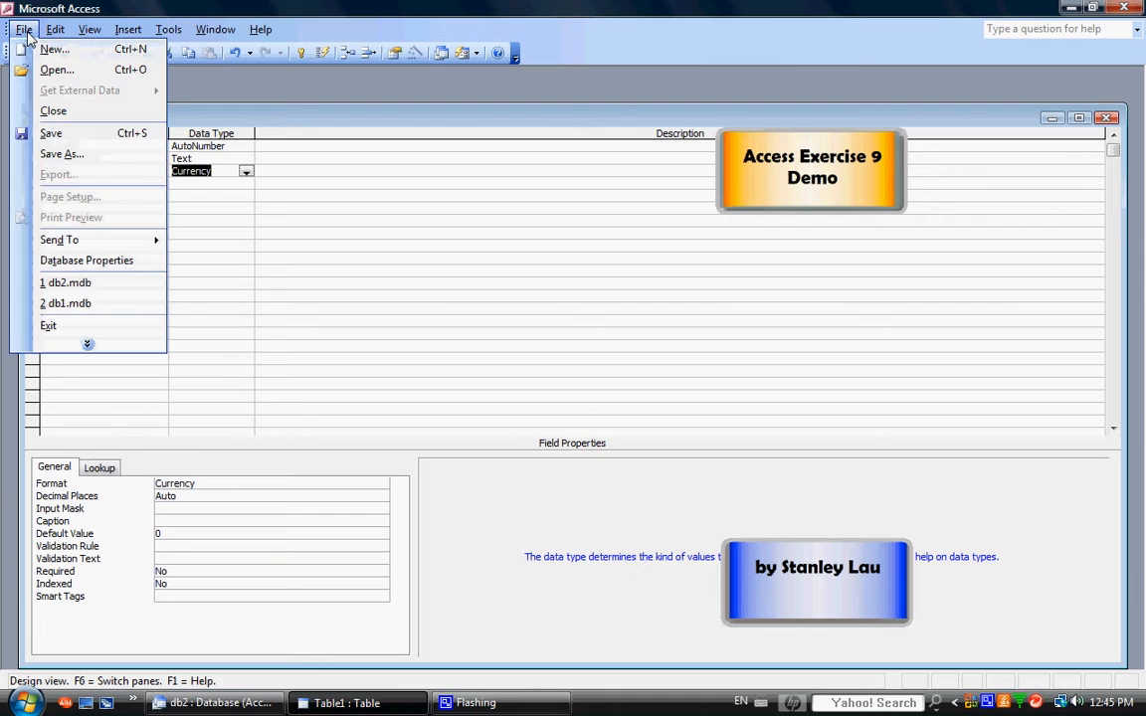
{"action": "left_click", "coordinate": [50, 136]}
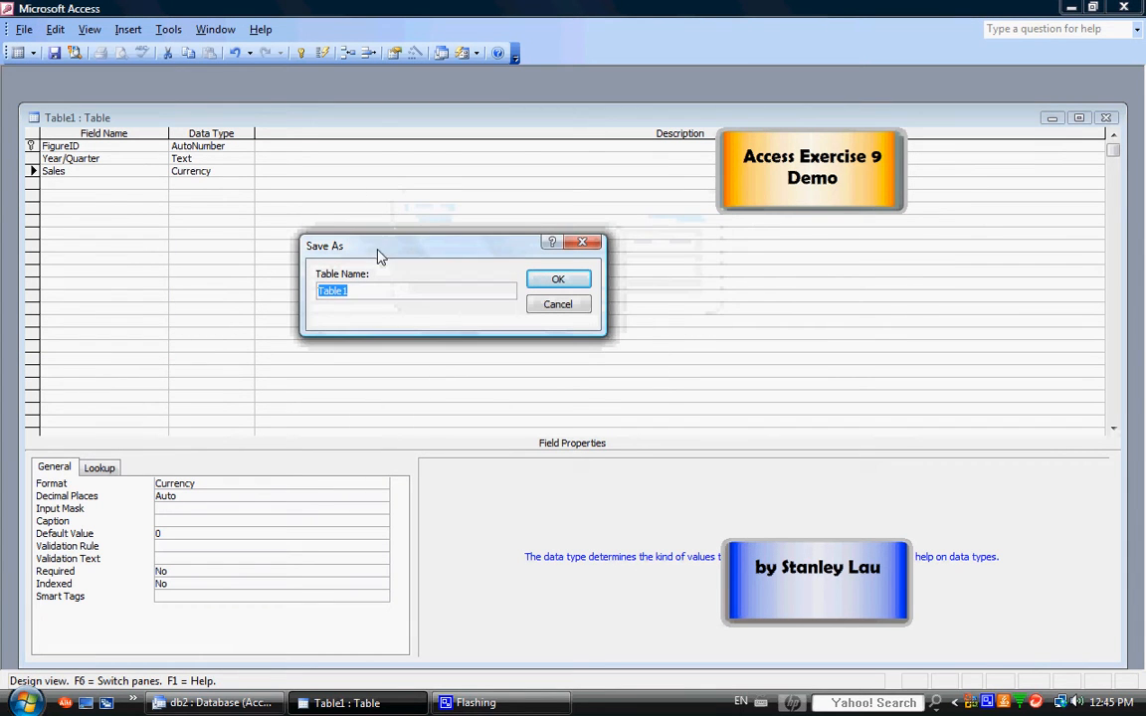
{"action": "type", "text": "Sales"}
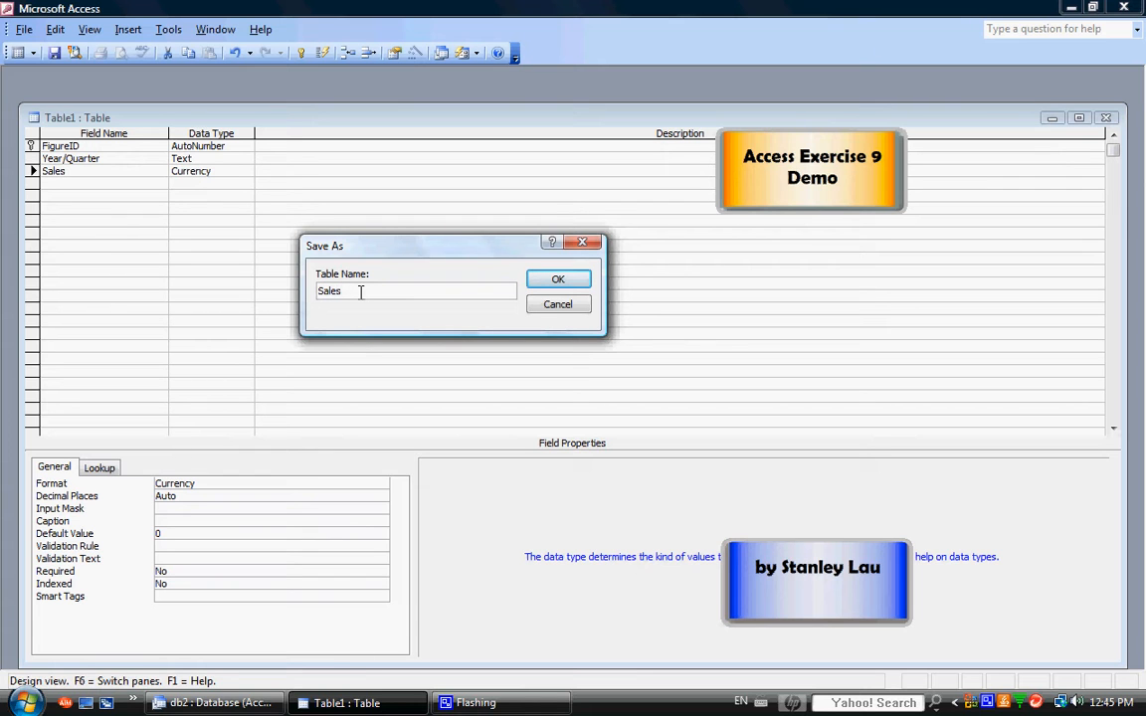
{"action": "type", "text": " v"}
{"action": "key", "text": "BackSpace"}
{"action": "key", "text": "BackSpace"}
{"action": "type", "text": "by Quarter"}
{"action": "left_click", "coordinate": [559, 282]}
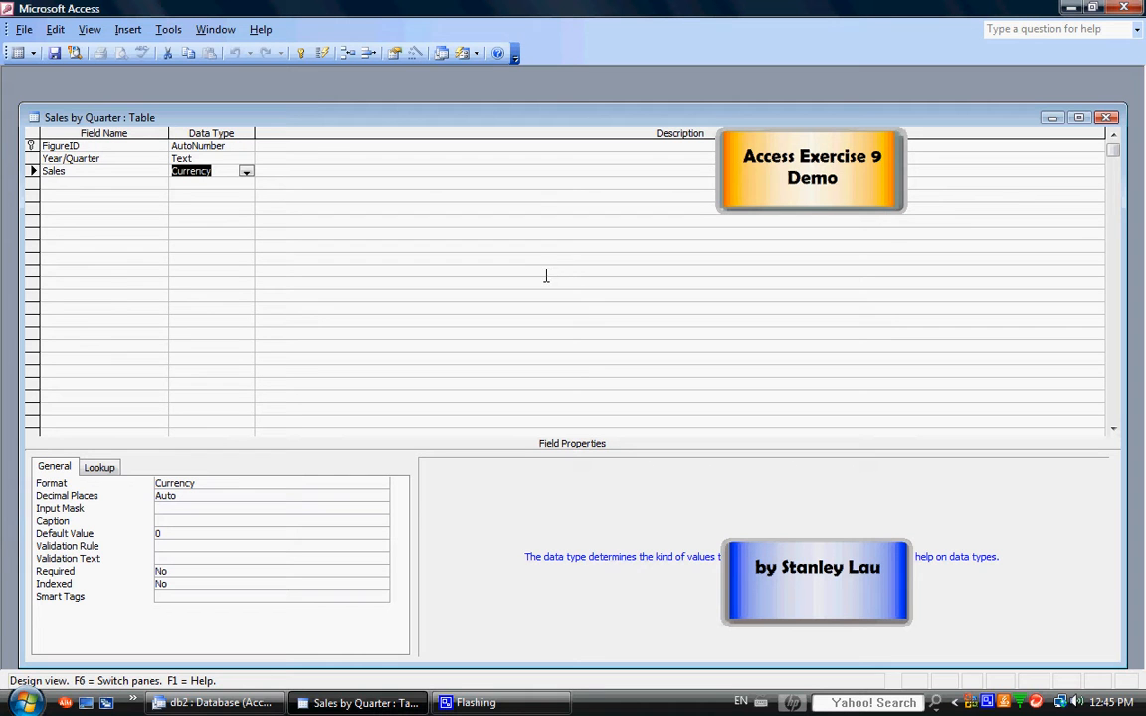
{"action": "left_click", "coordinate": [1111, 119]}
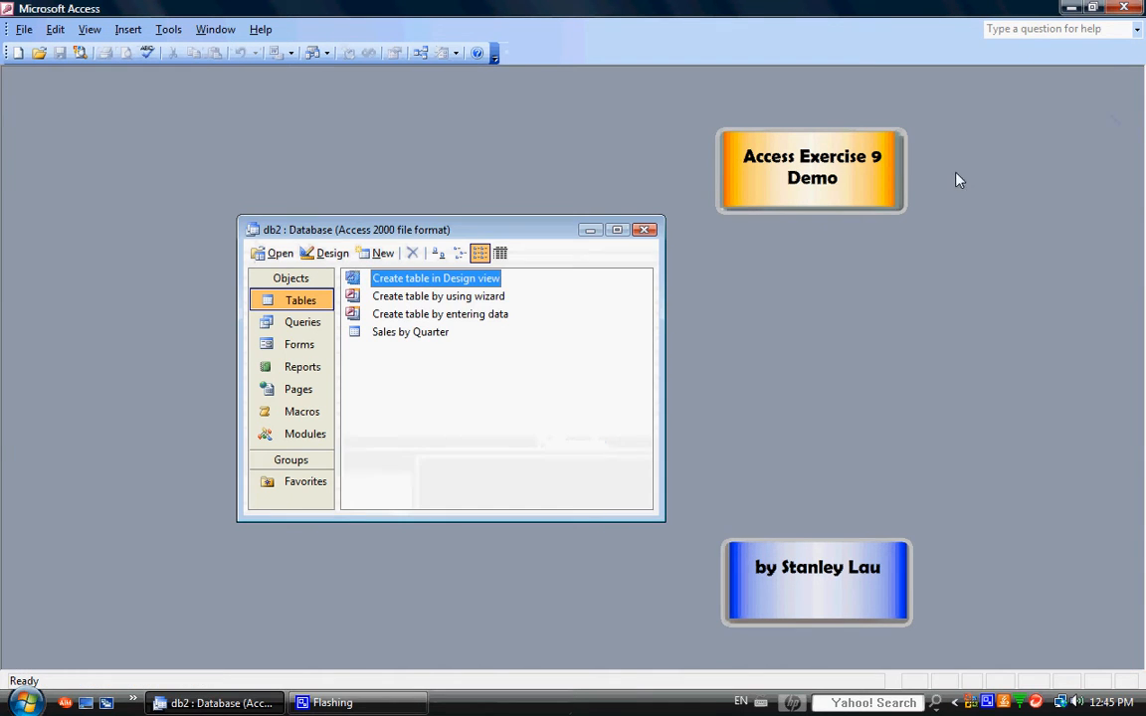
Open the Sales by Quarter table for data entry and reposition its window.
{"action": "left_click", "coordinate": [393, 337]}
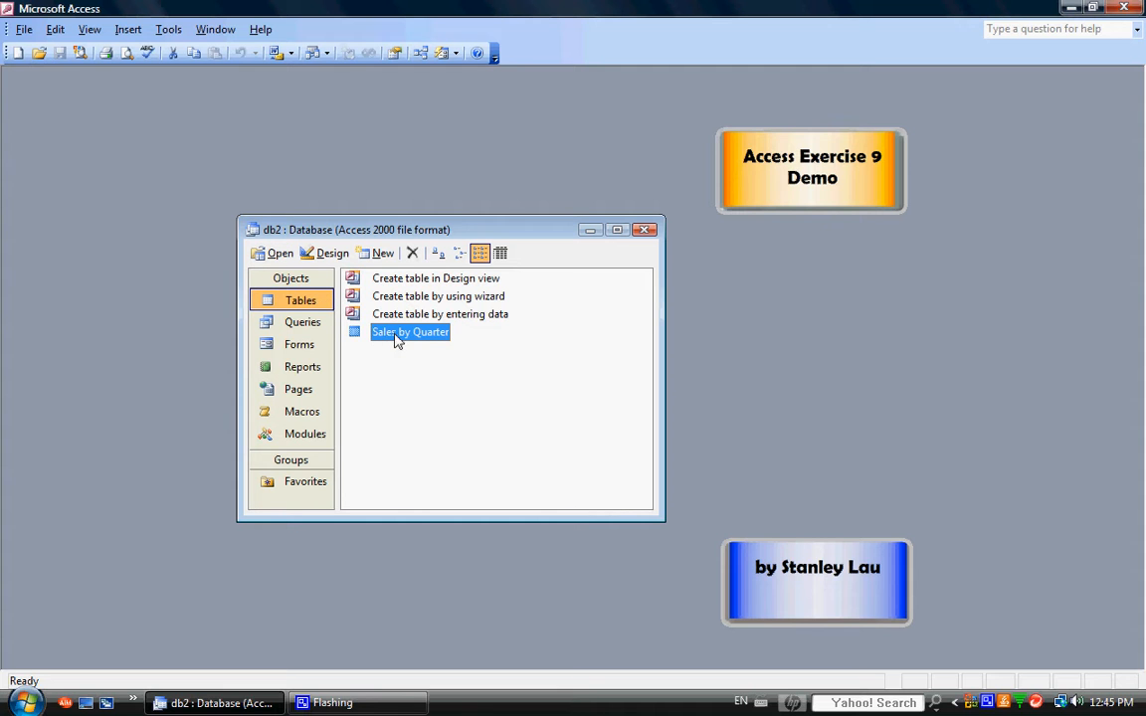
{"action": "left_click", "coordinate": [274, 254]}
{"action": "left_click_drag", "start_coordinate": [414, 126], "coordinate": [508, 170]}
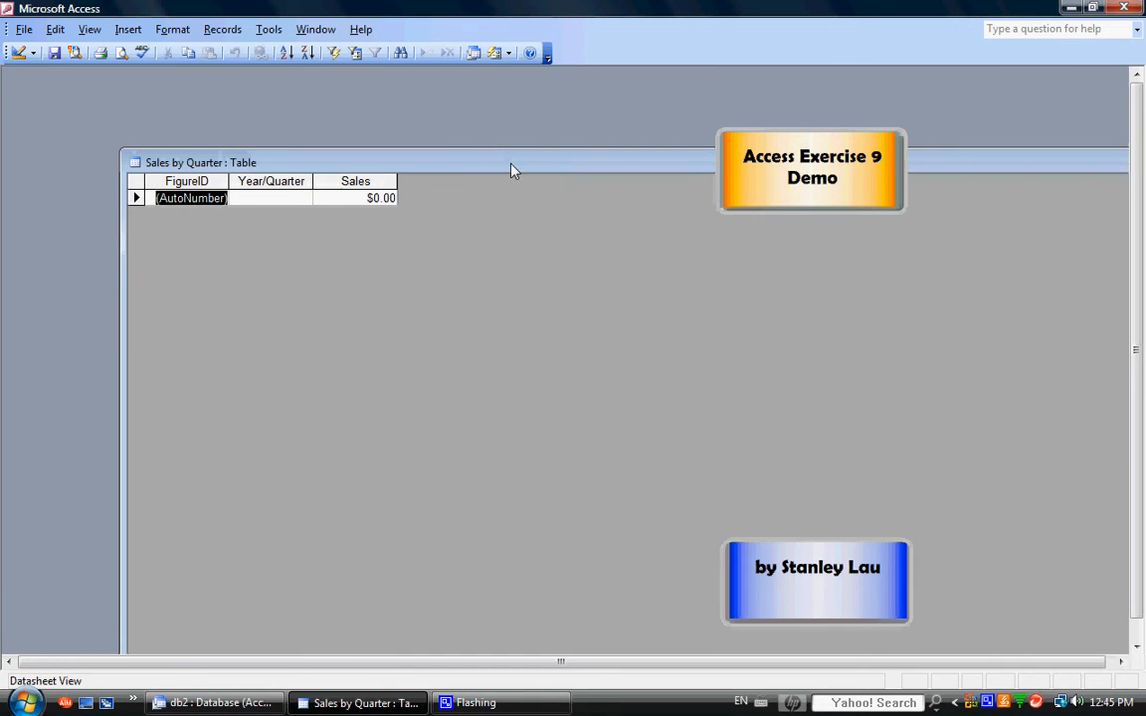
Enter the first record with Year/Quarter 1998-1 and Sales 35000.
{"action": "left_click", "coordinate": [282, 198]}
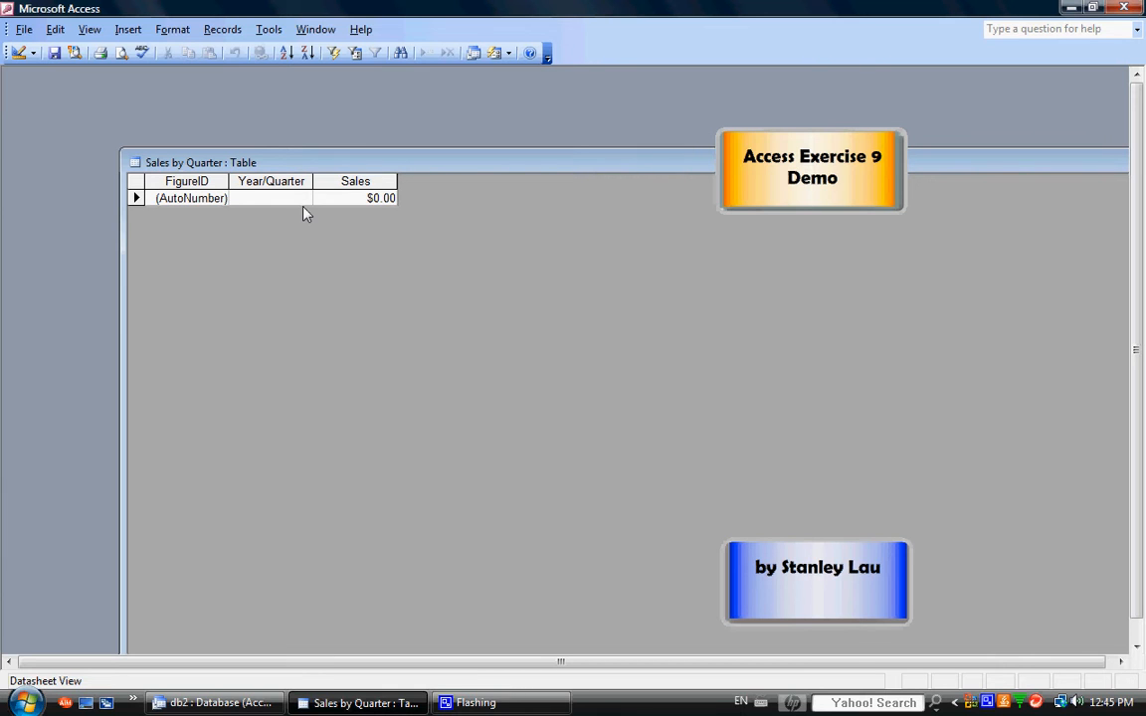
{"action": "type", "text": "1998-"}
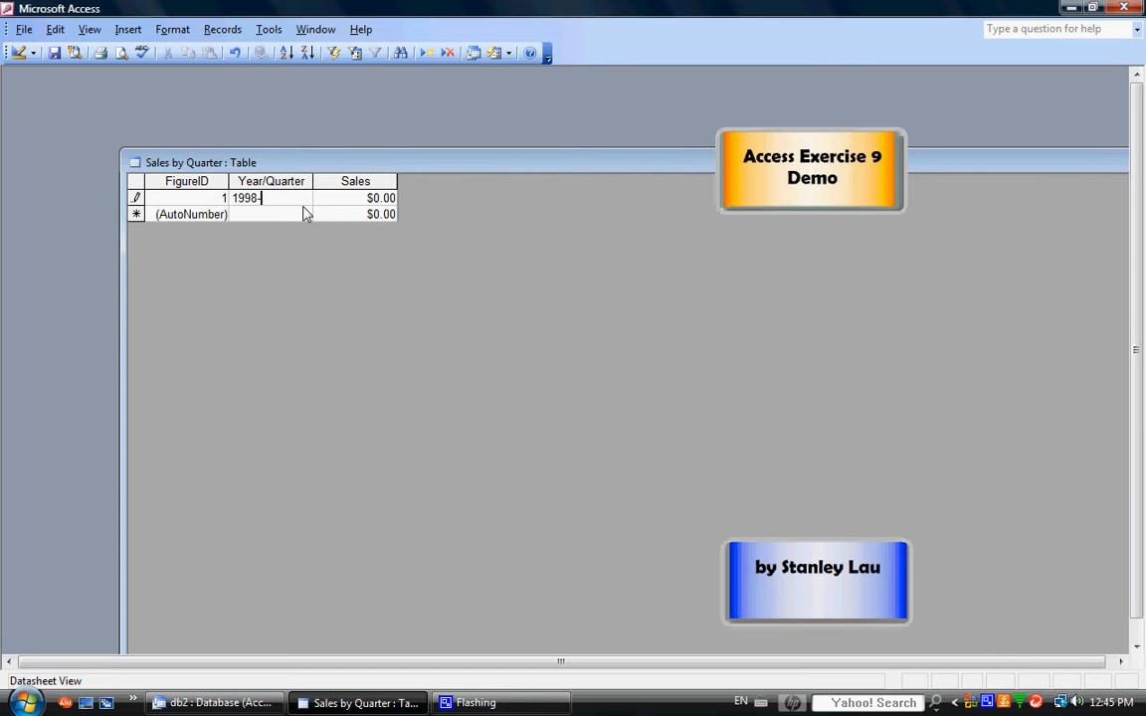
{"action": "type", "text": "1"}
{"action": "left_click_drag", "start_coordinate": [372, 198], "coordinate": [402, 195]}
{"action": "type", "text": "35000"}
{"action": "key", "text": "Tab"}
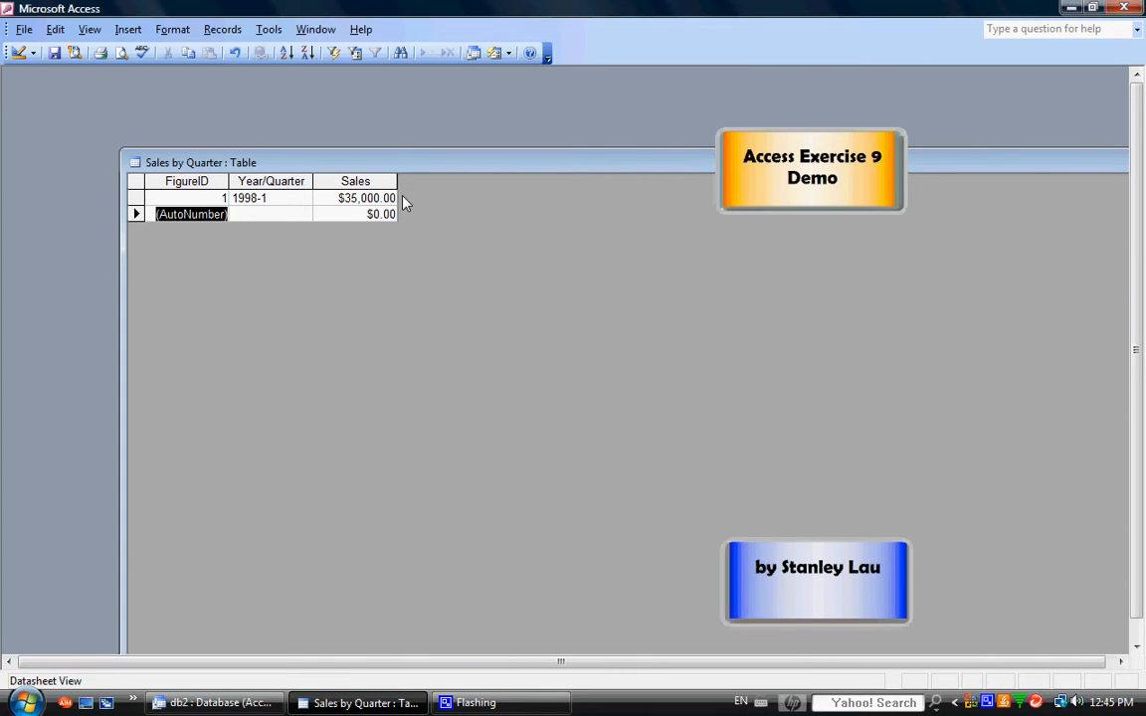
Enter the second record with Year/Quarter 1998-2 and Sales 40,000.
{"action": "left_click", "coordinate": [288, 217]}
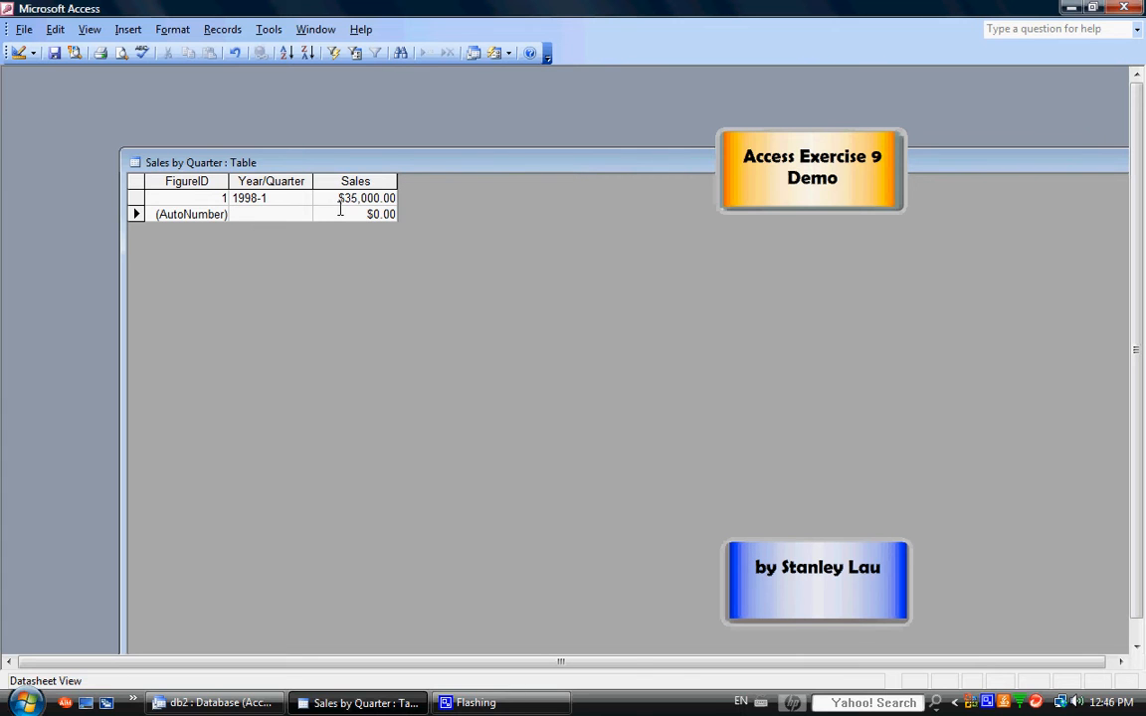
{"action": "type", "text": "1998-2"}
{"action": "left_click_drag", "start_coordinate": [395, 214], "coordinate": [359, 204]}
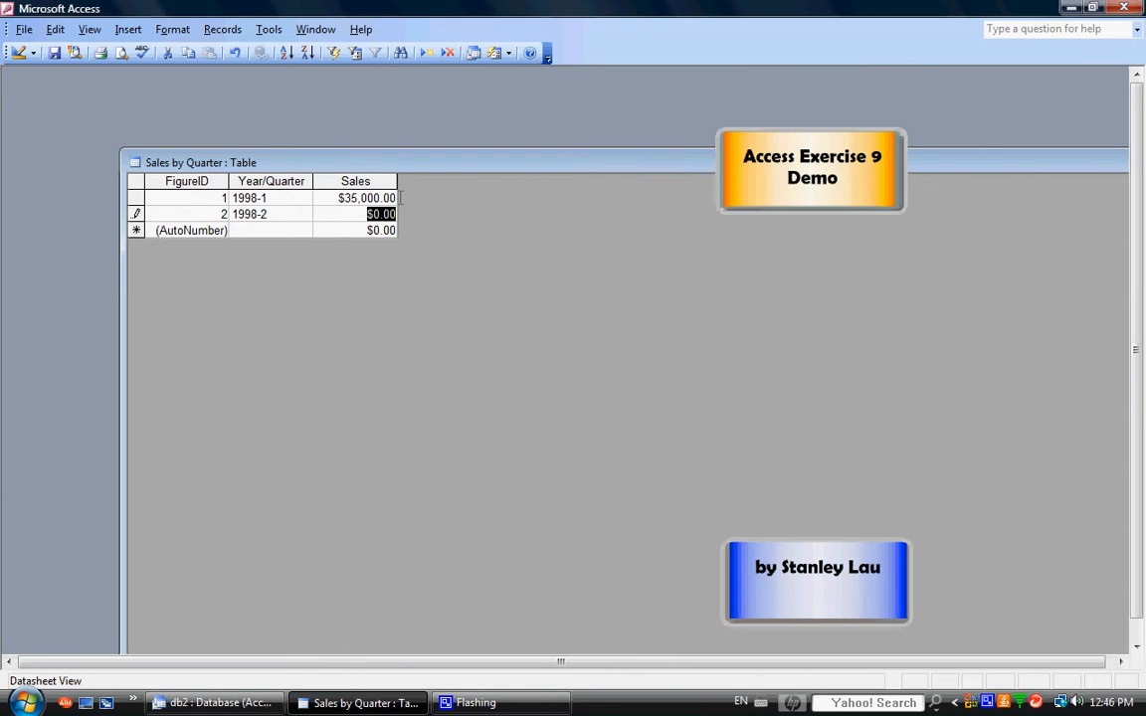
{"action": "type", "text": "40,0"}
{"action": "type", "text": "00"}
{"action": "key", "text": "Return"}
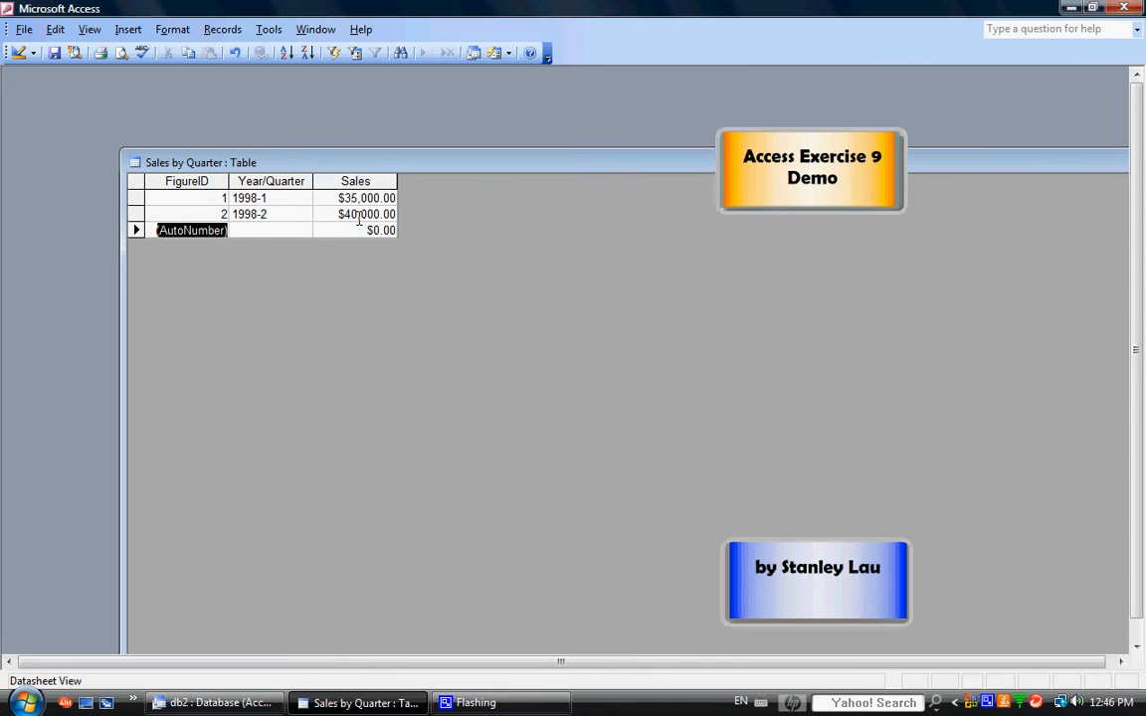
{"action": "left_click", "coordinate": [292, 230]}
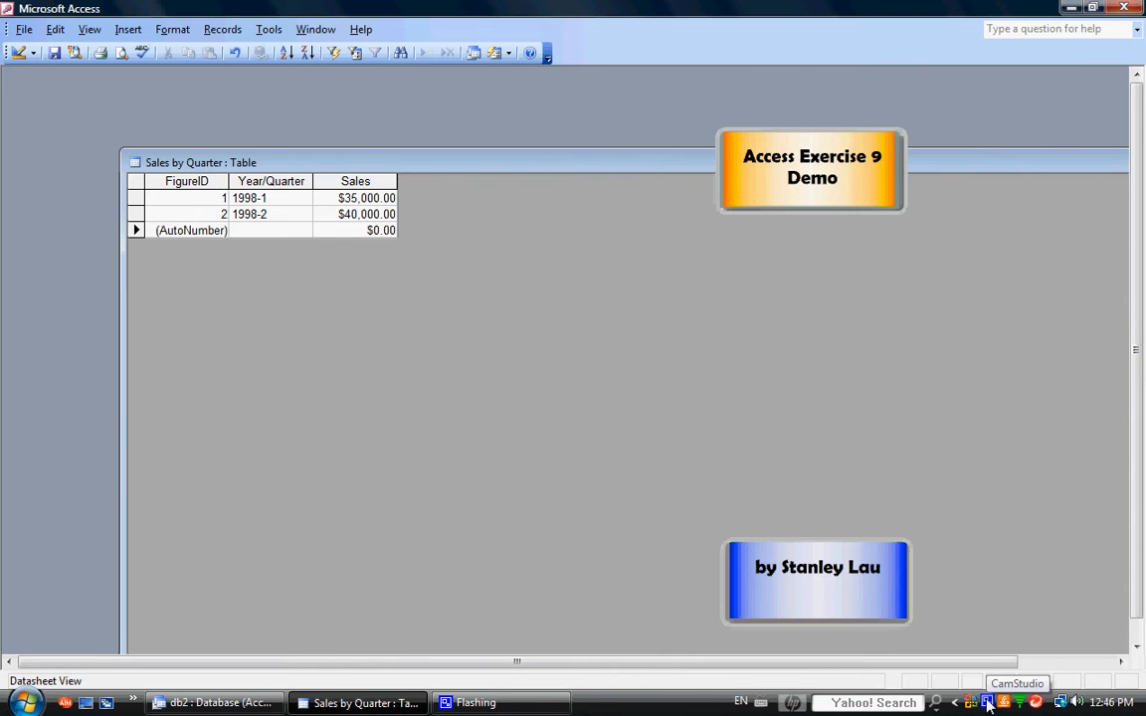
{"action": "right_click", "coordinate": [987, 703]}
{"action": "left_click", "coordinate": [1012, 660]}
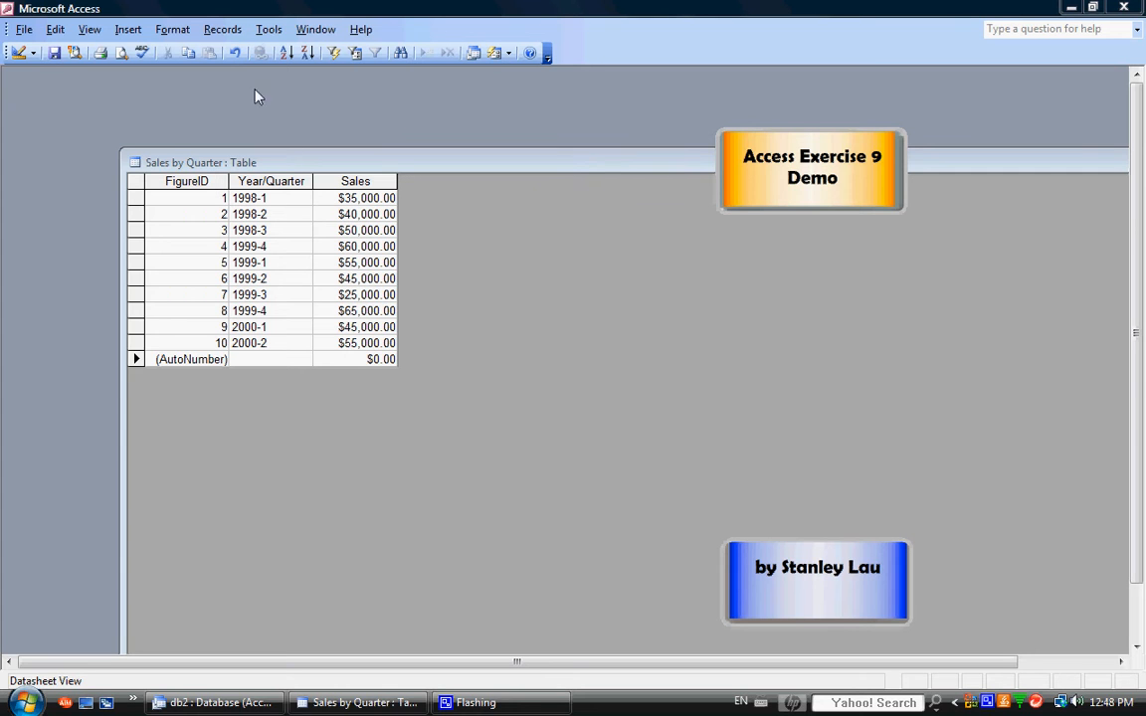
Save the Sales by Quarter table with its entered records and close its datasheet window.
{"action": "left_click", "coordinate": [27, 31]}
{"action": "left_click", "coordinate": [27, 31]}
{"action": "left_click", "coordinate": [58, 134]}
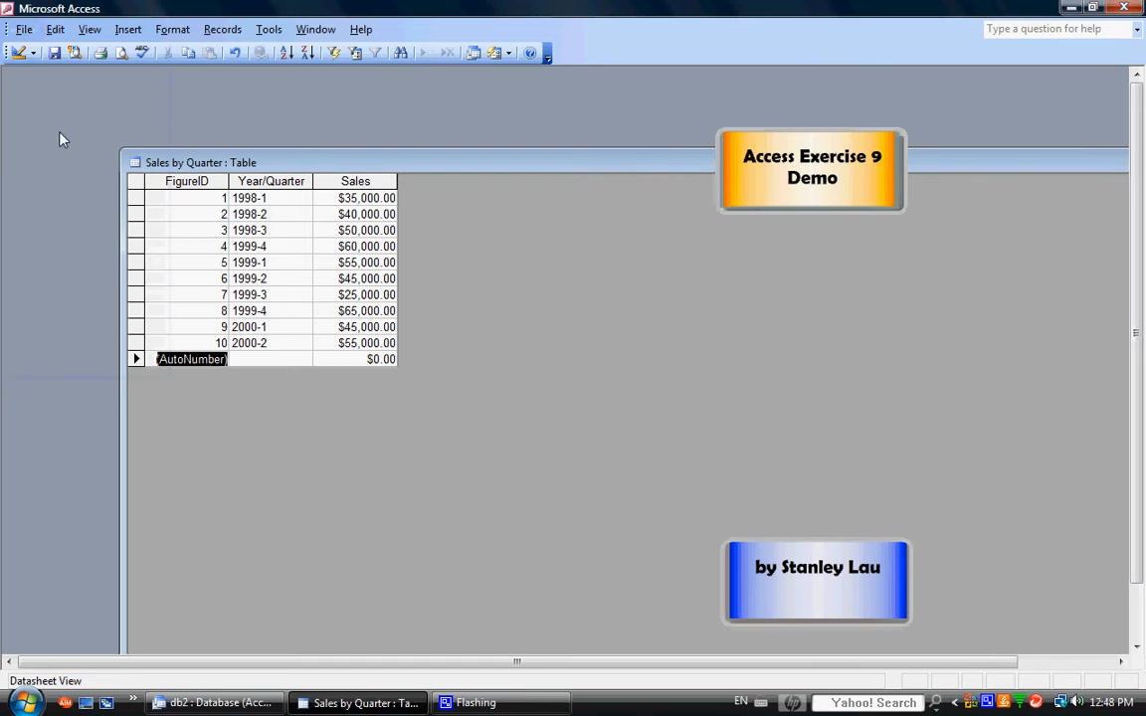
{"action": "left_click_drag", "start_coordinate": [942, 169], "coordinate": [829, 180]}
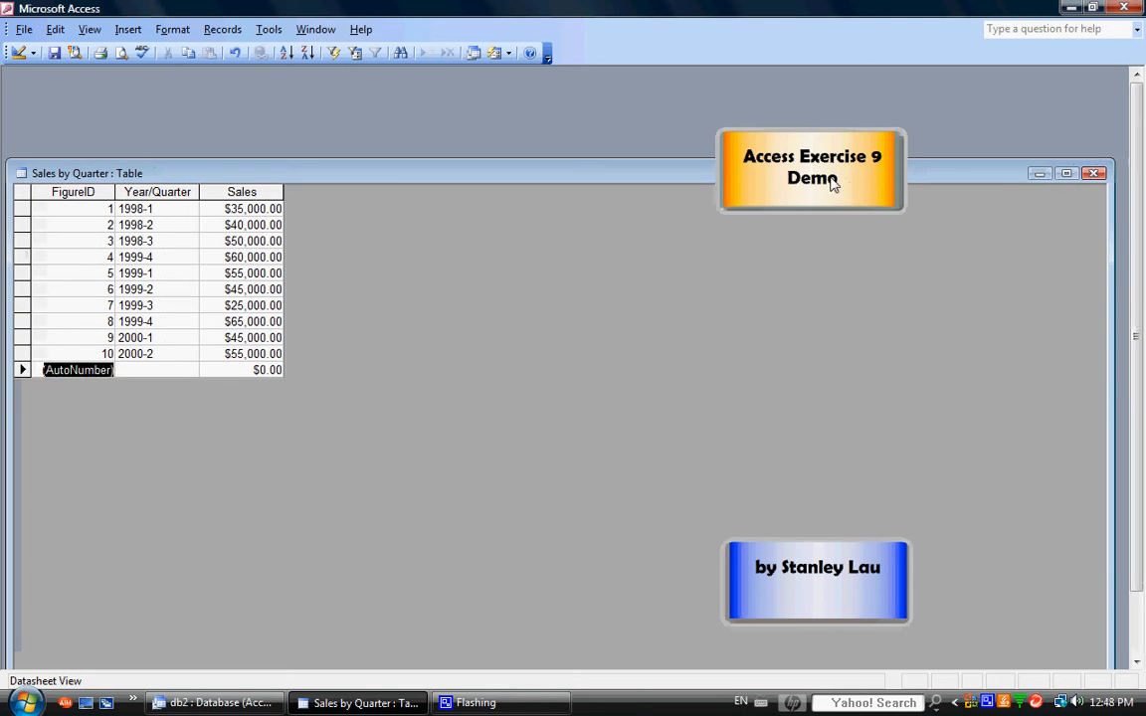
{"action": "left_click", "coordinate": [1093, 173]}
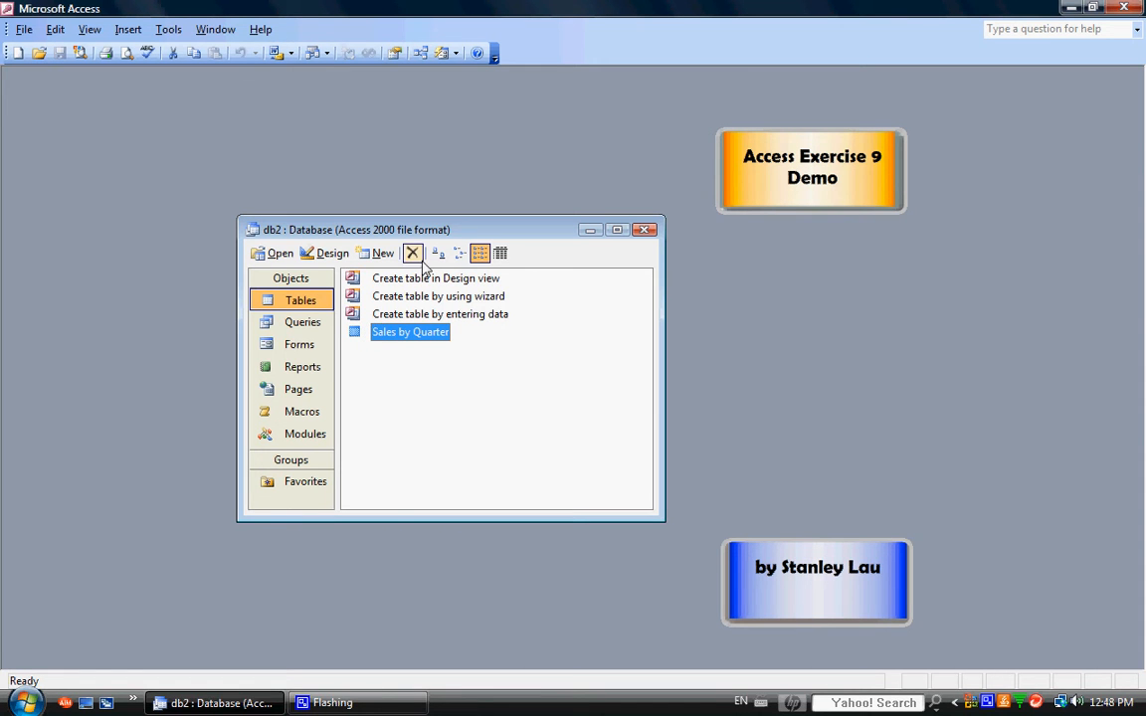
Reopen the Sales by Quarter table to check its saved records and close it again.
{"action": "double_click", "coordinate": [409, 332]}
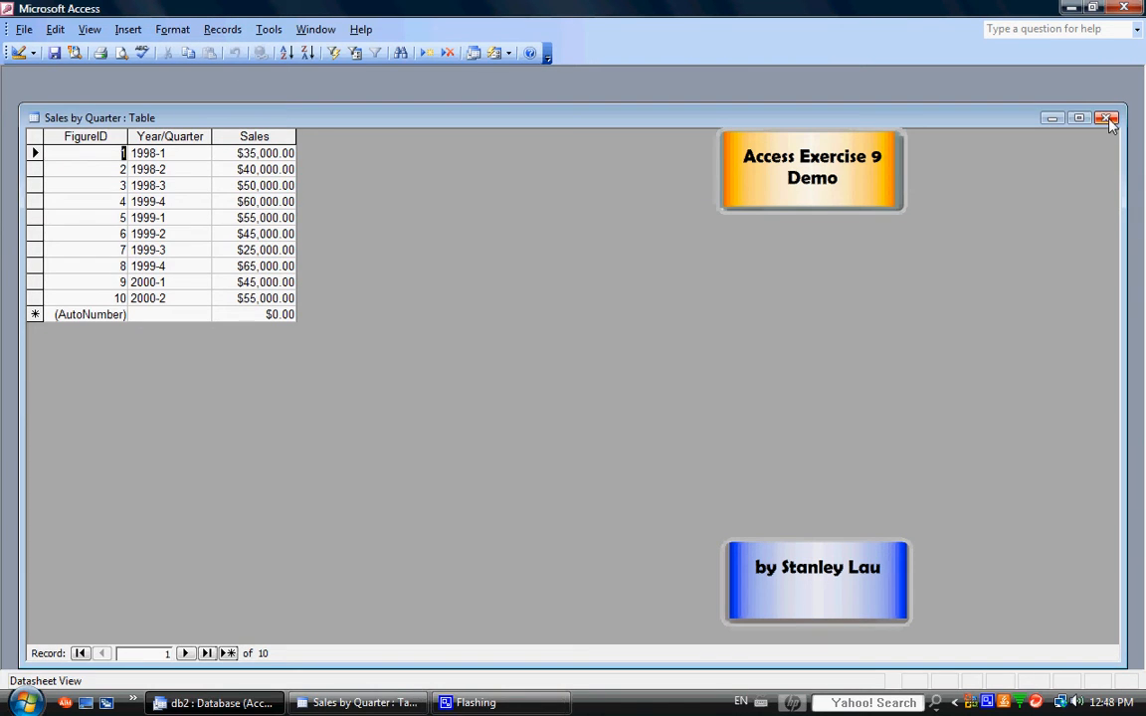
{"action": "left_click", "coordinate": [1107, 118]}
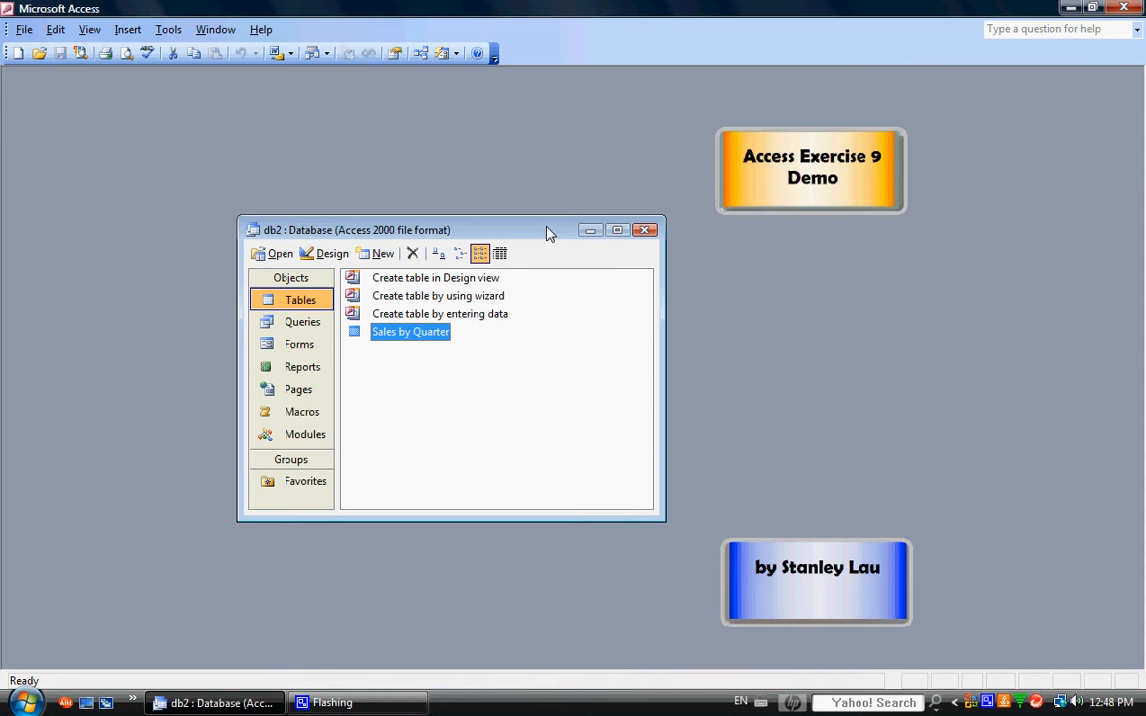
{"action": "left_click_drag", "start_coordinate": [546, 232], "coordinate": [572, 160]}
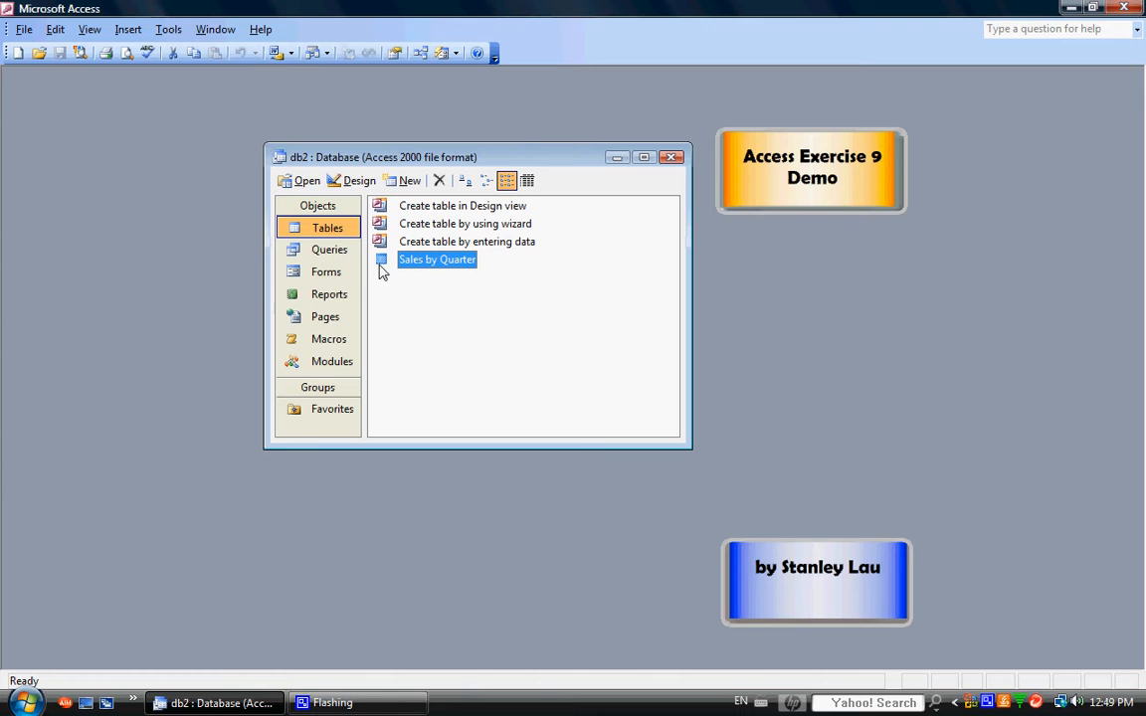
Open the Sales by Quarter table and export it to Removable Disk (F:) as a Microsoft Excel 97-2003 file named Sales by Quarter.
{"action": "double_click", "coordinate": [421, 264]}
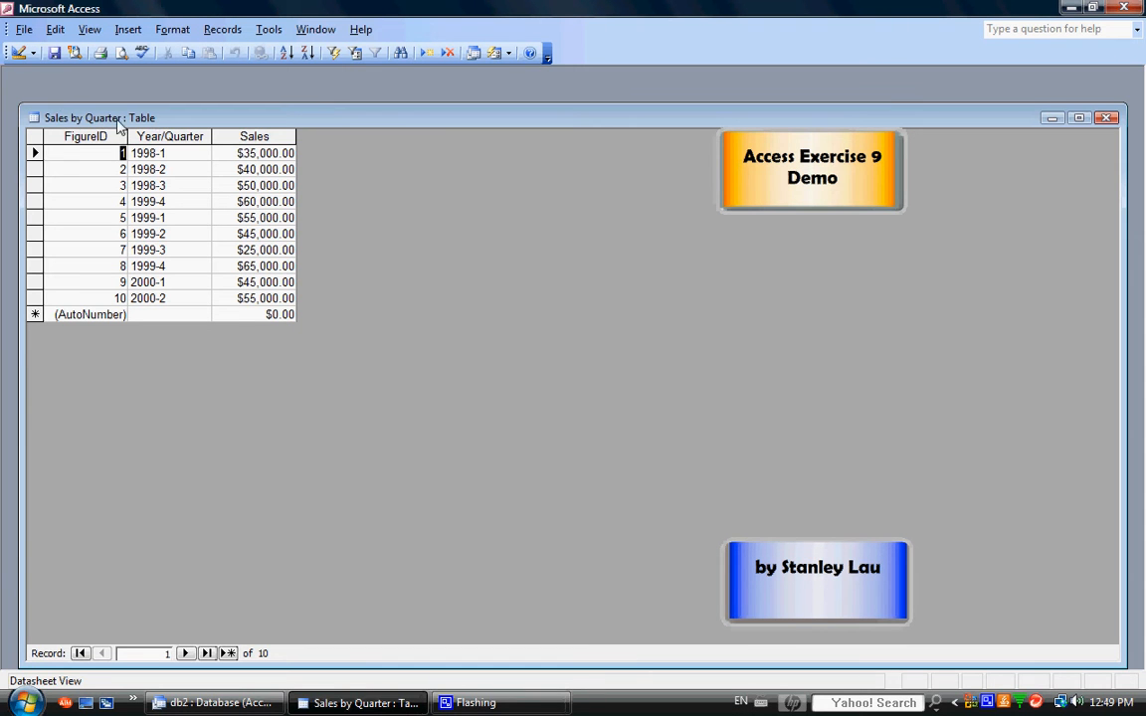
{"action": "left_click", "coordinate": [23, 30]}
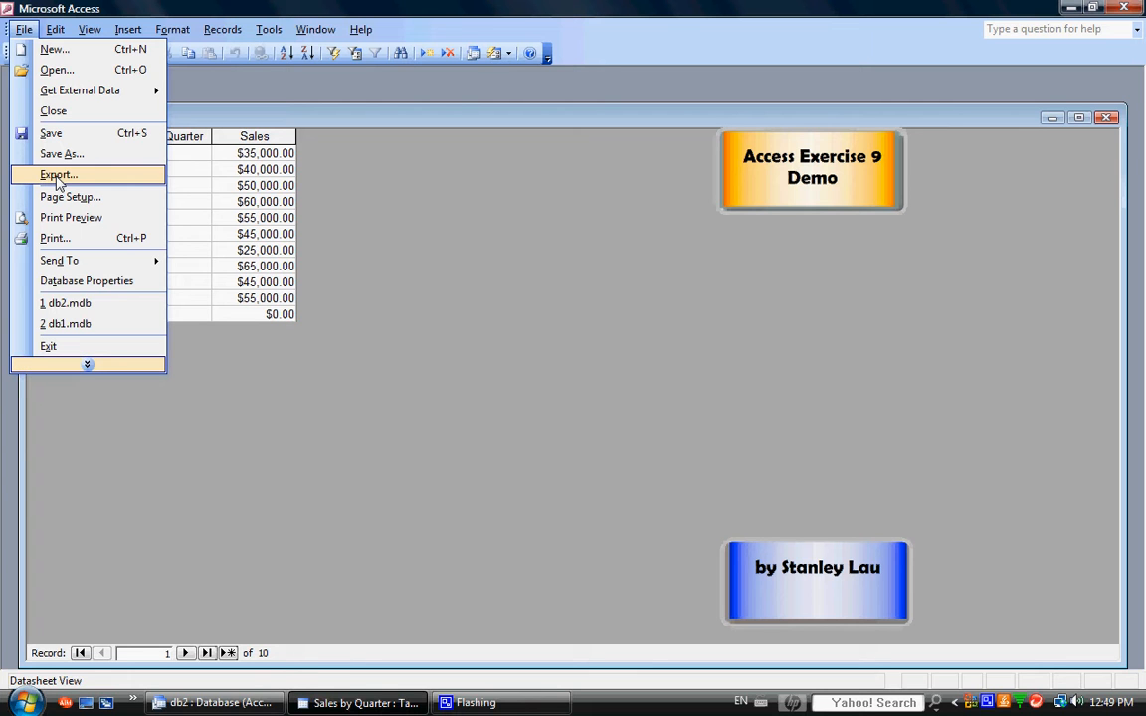
{"action": "left_click", "coordinate": [86, 364]}
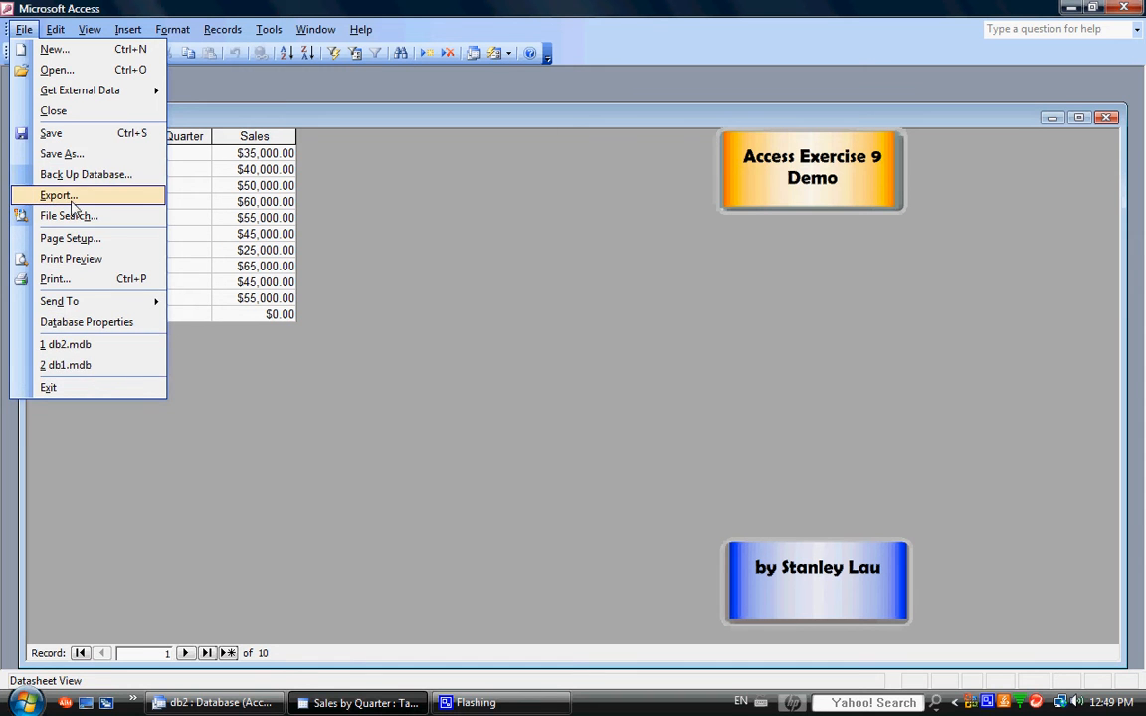
{"action": "left_click", "coordinate": [72, 203]}
{"action": "left_click_drag", "start_coordinate": [482, 174], "coordinate": [339, 237]}
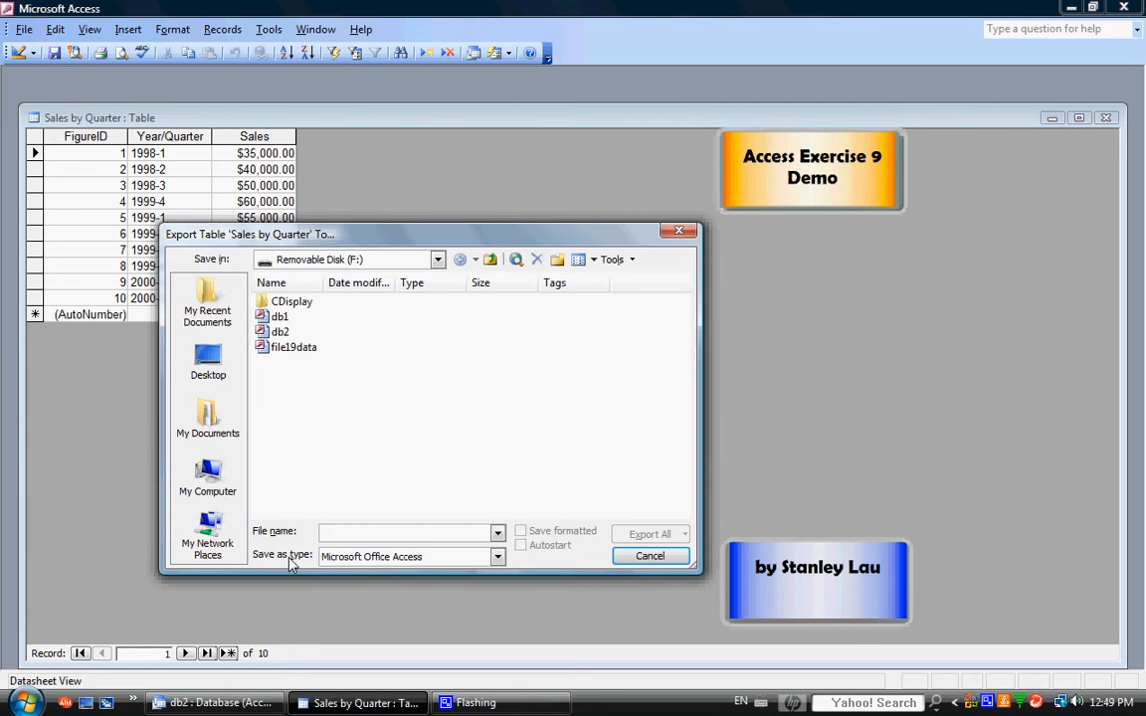
{"action": "left_click", "coordinate": [498, 559]}
{"action": "left_click_drag", "start_coordinate": [499, 593], "coordinate": [499, 600]}
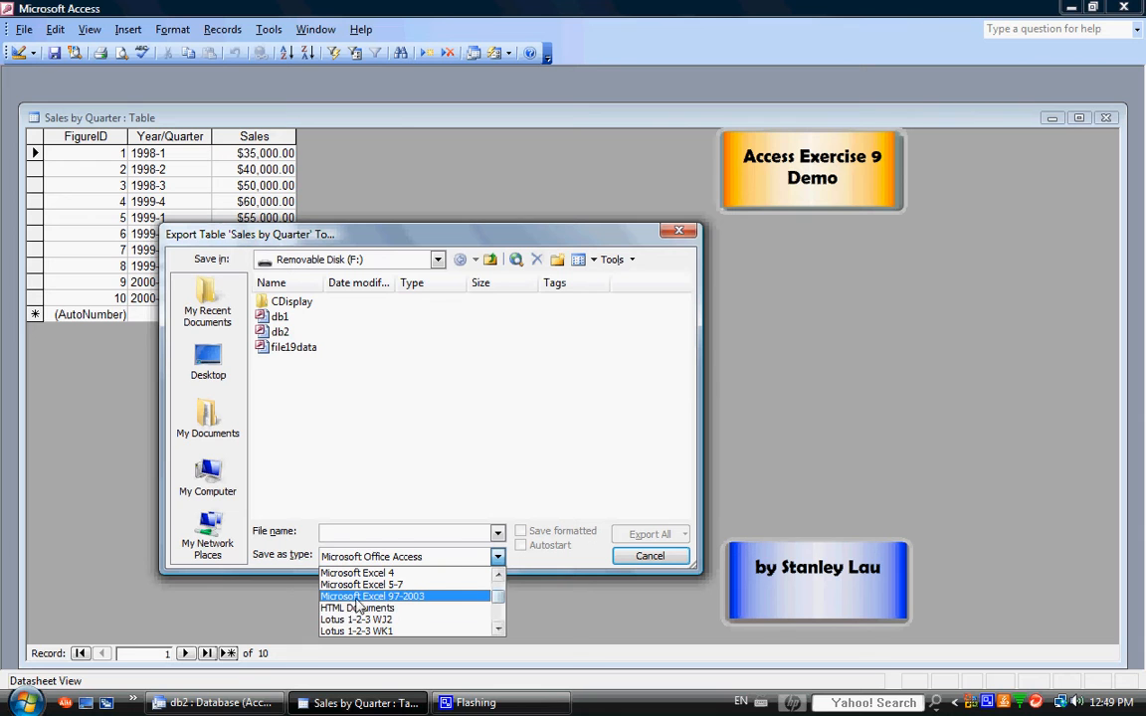
{"action": "left_click", "coordinate": [410, 597]}
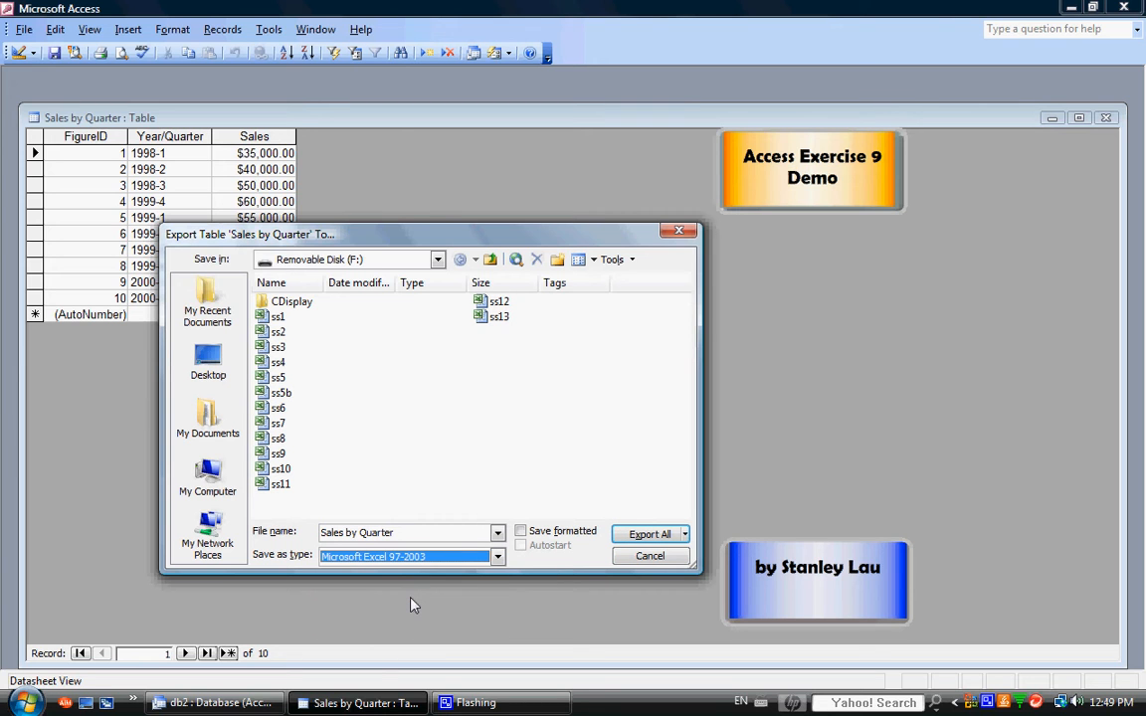
{"action": "left_click", "coordinate": [652, 535]}
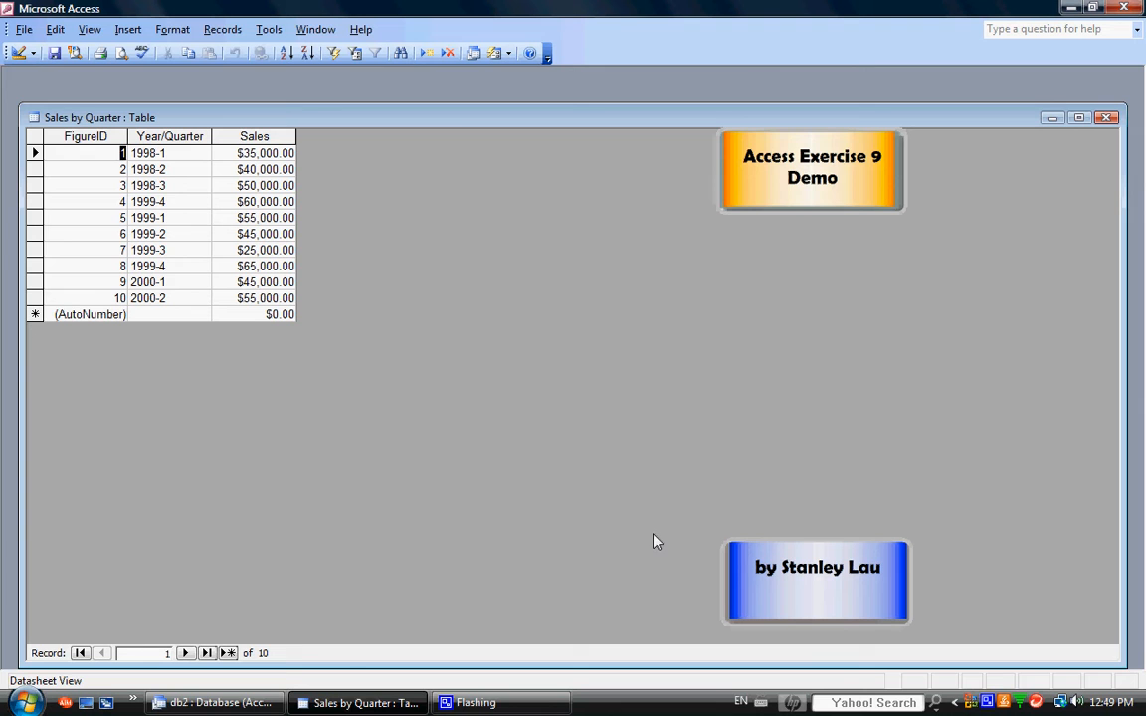
Close the table and Microsoft Access, and switch to Microsoft Excel.
{"action": "left_click", "coordinate": [1110, 123]}
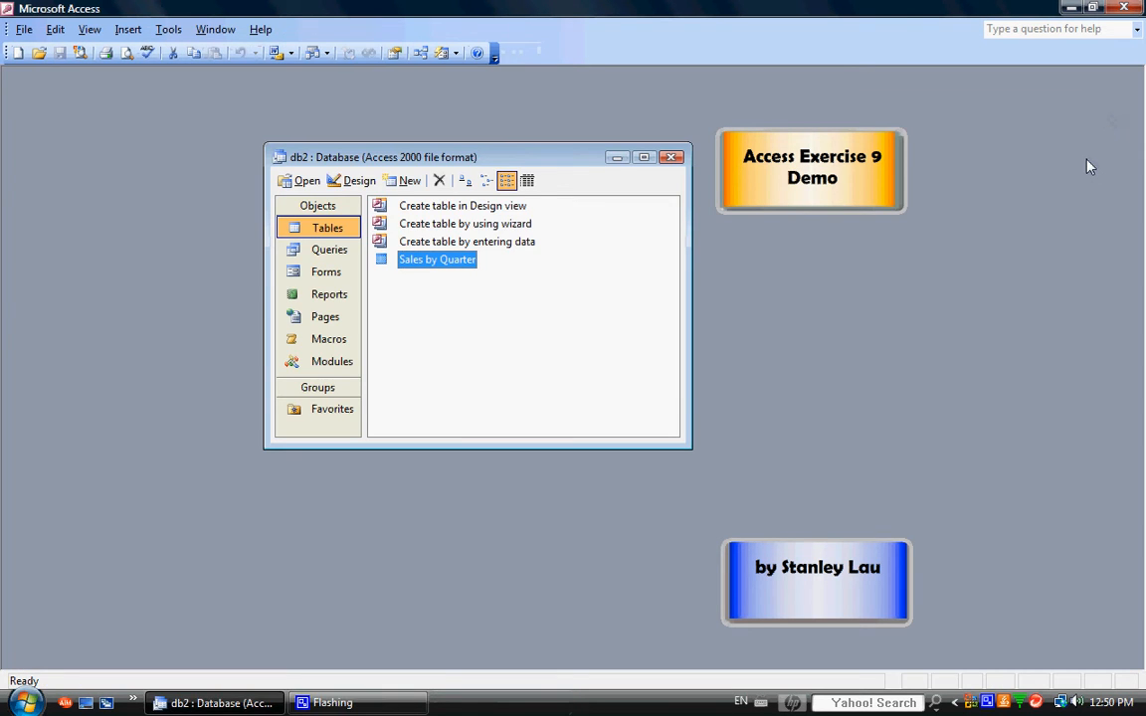
{"action": "left_click", "coordinate": [1122, 9]}
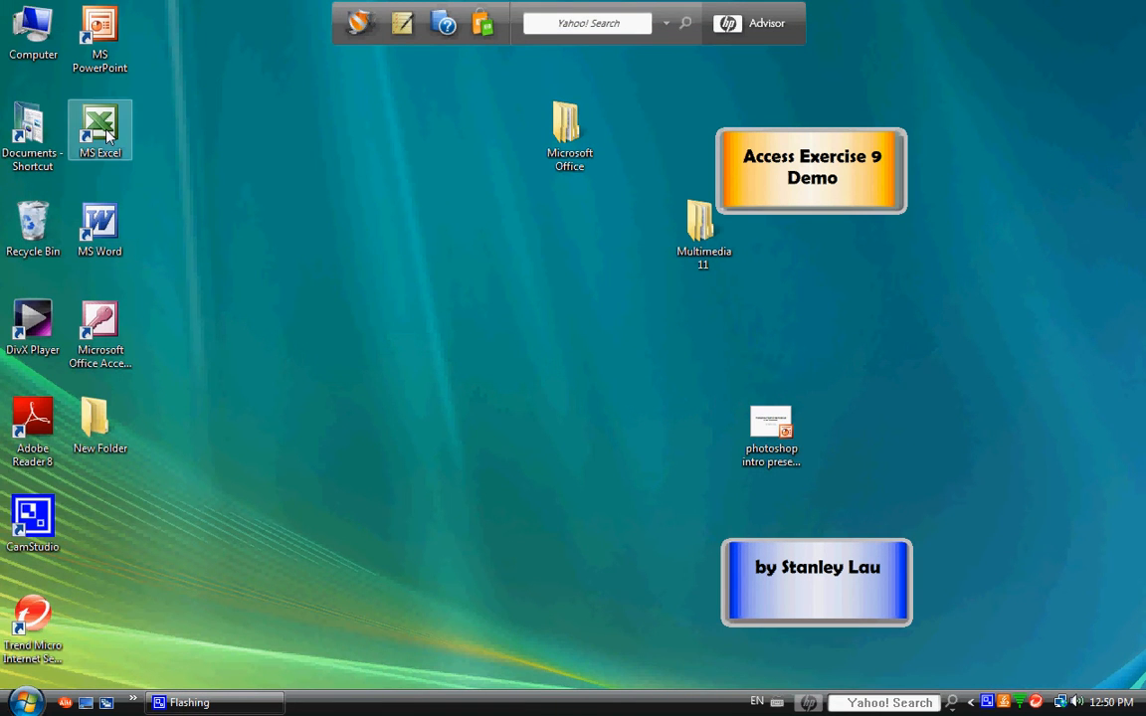
{"action": "left_click", "coordinate": [107, 139]}
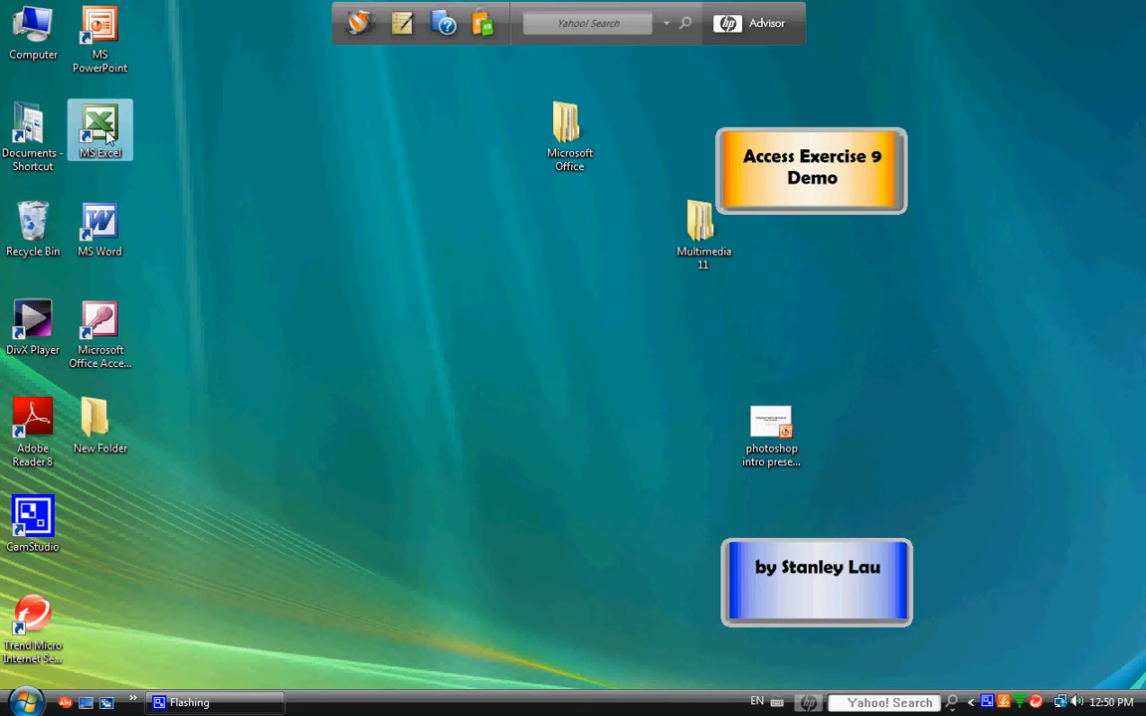
{"action": "double_click", "coordinate": [107, 137]}
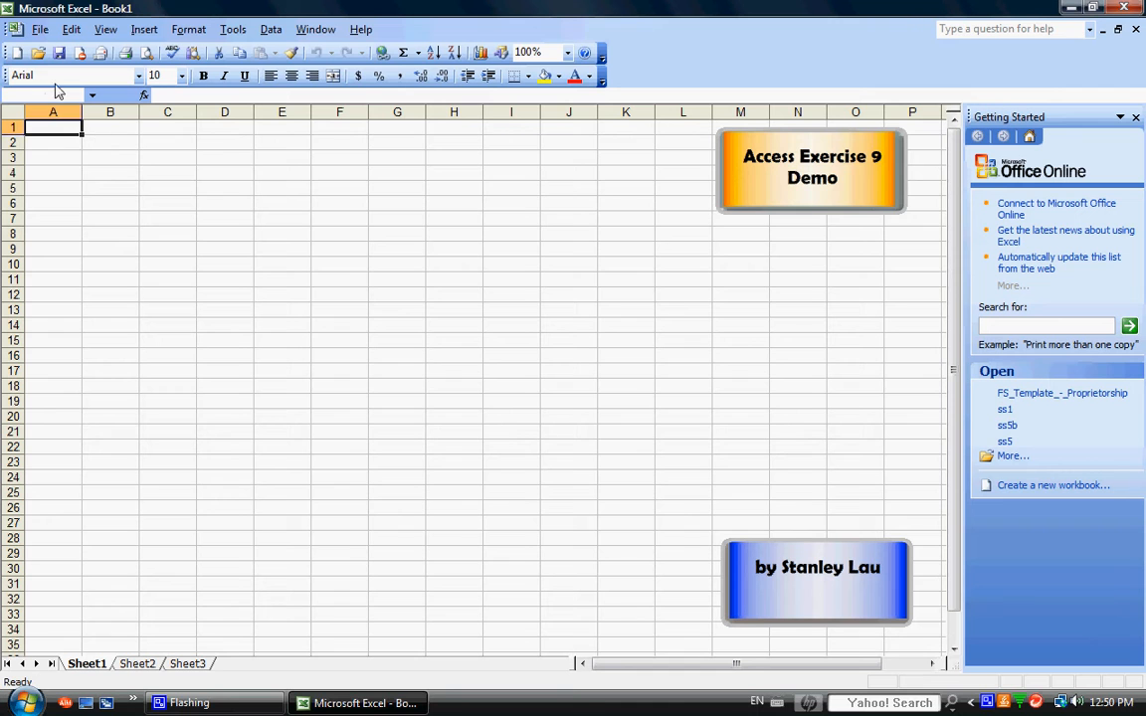
Open the exported Sales by Quarter workbook from Removable Disk (F:).
{"action": "left_click", "coordinate": [40, 30]}
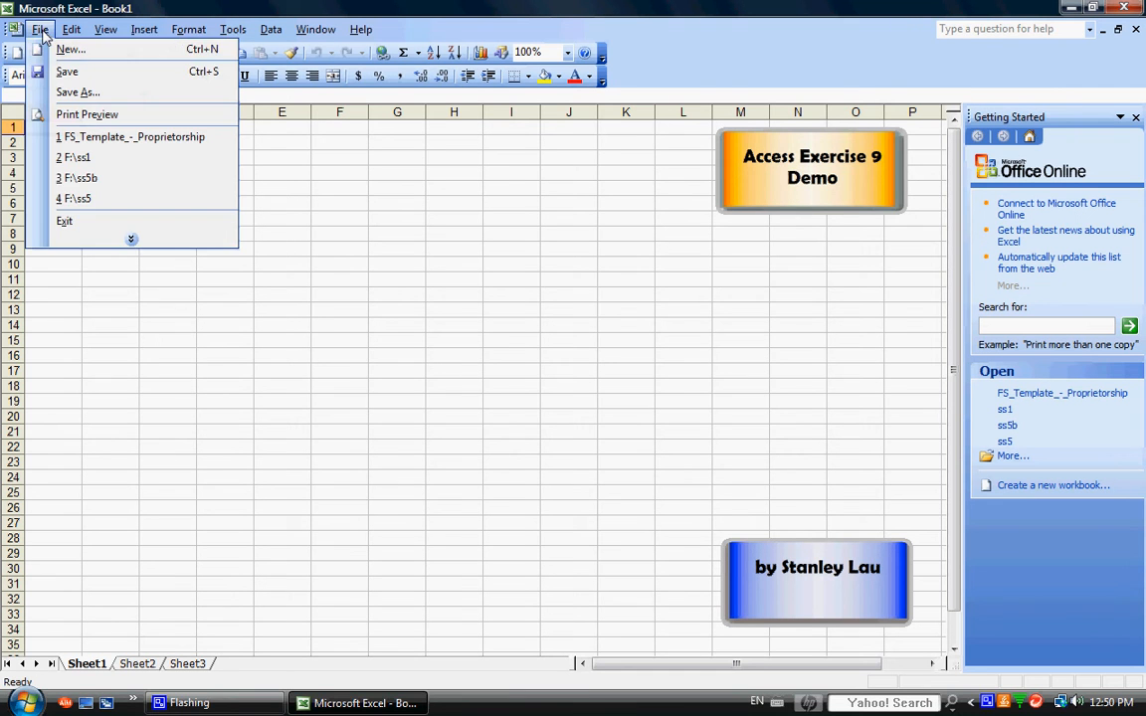
{"action": "left_click", "coordinate": [63, 240]}
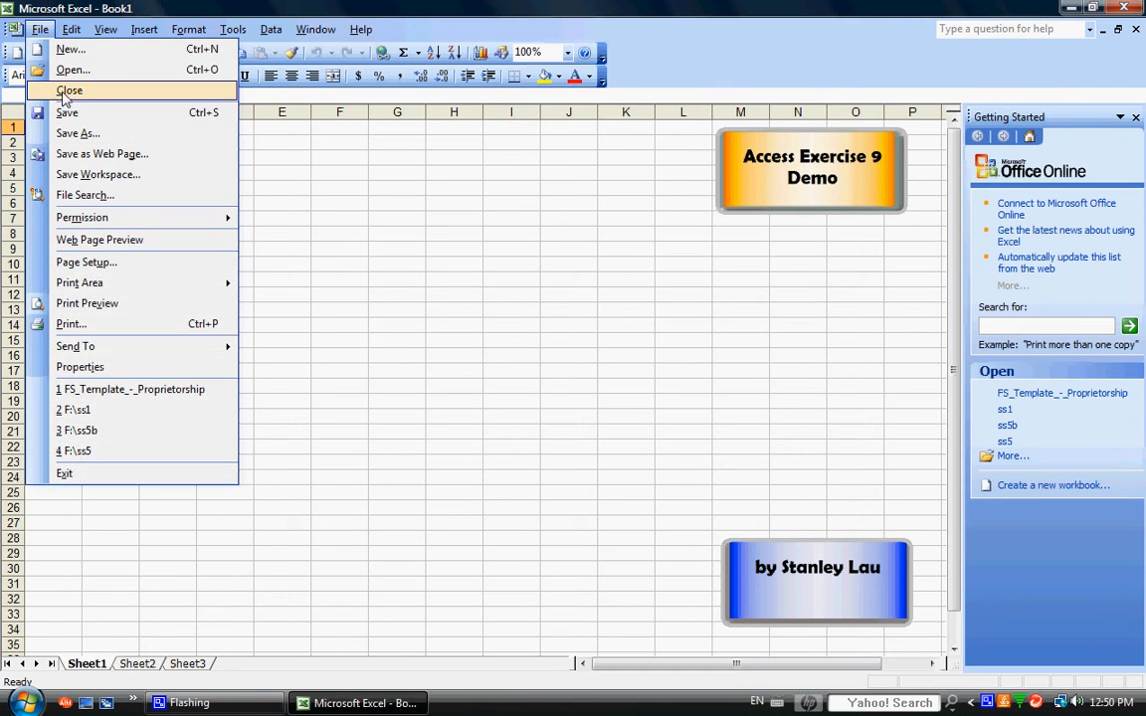
{"action": "left_click", "coordinate": [62, 74]}
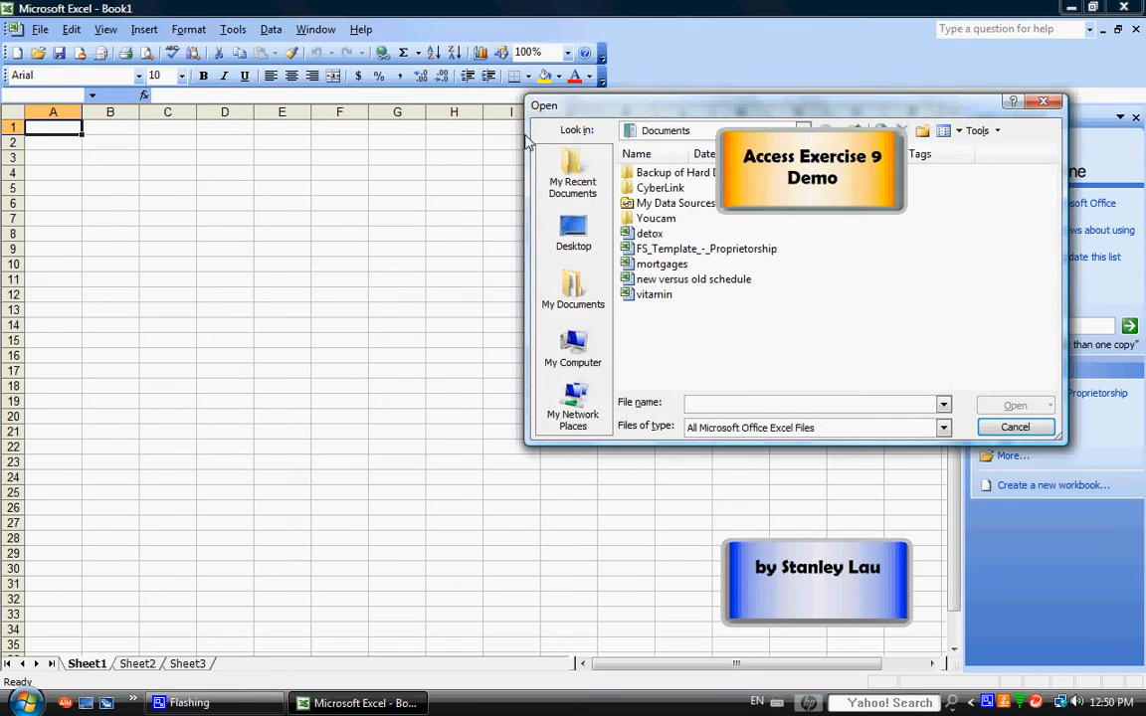
{"action": "left_click_drag", "start_coordinate": [614, 117], "coordinate": [260, 184]}
{"action": "left_click", "coordinate": [451, 199]}
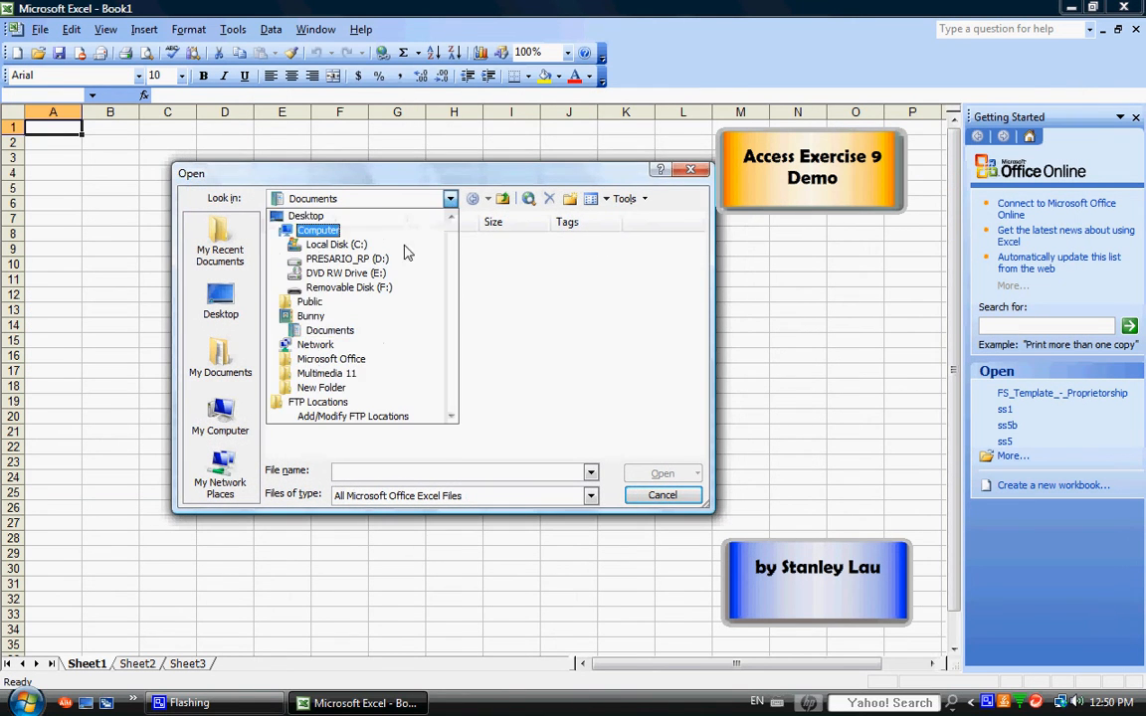
{"action": "left_click", "coordinate": [351, 288]}
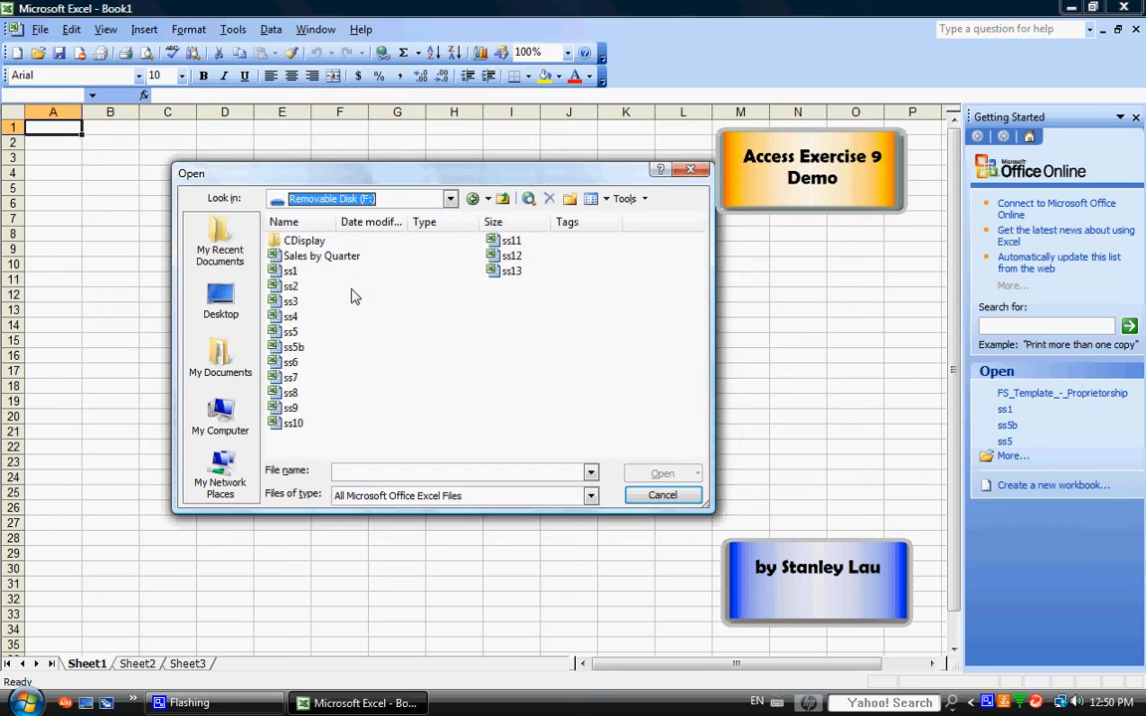
{"action": "left_click", "coordinate": [289, 256]}
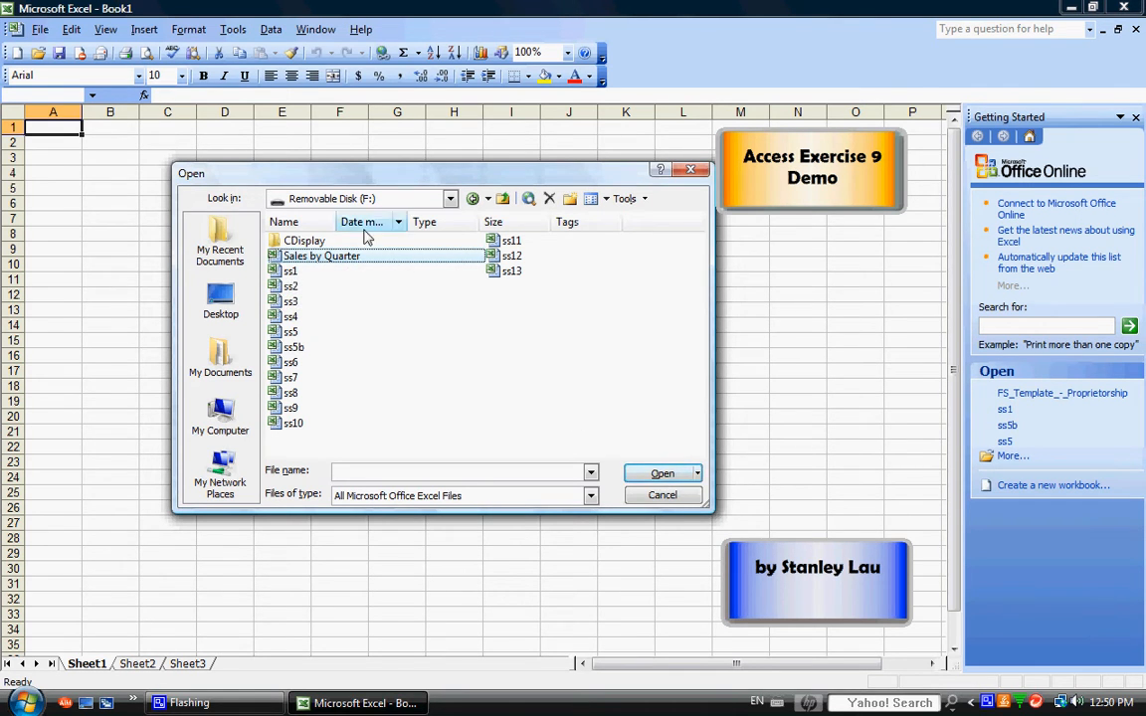
{"action": "left_click", "coordinate": [664, 476]}
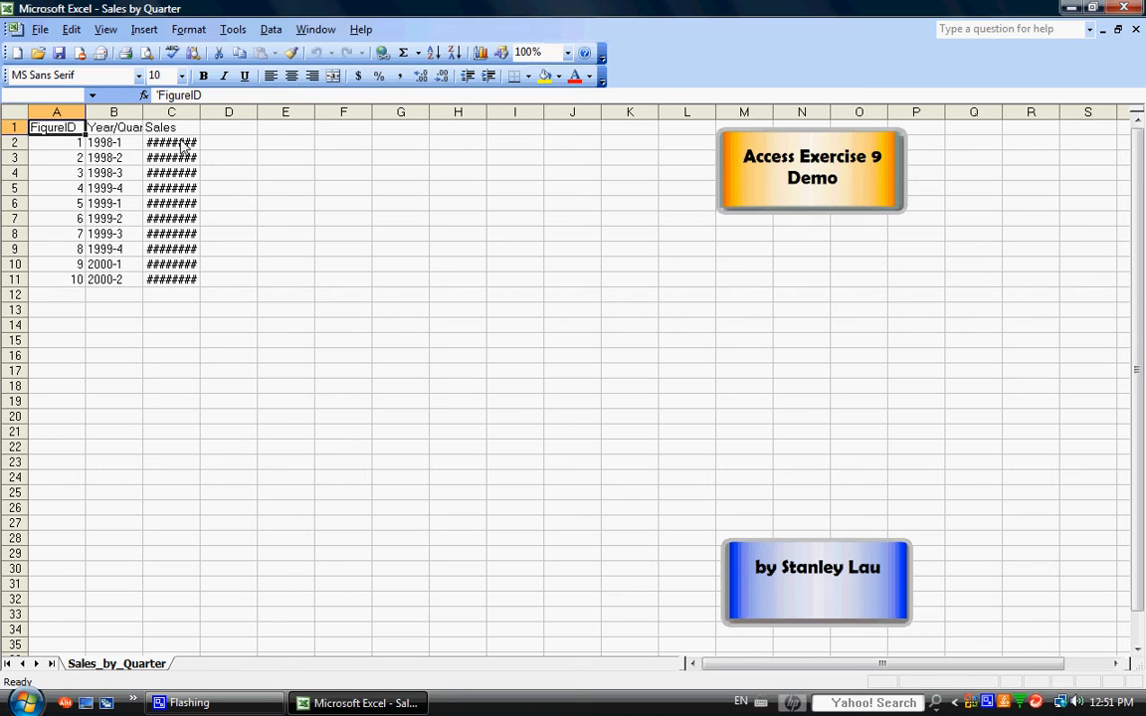
Widen the Sales and Year/Quarter columns so their contents fit completely.
{"action": "left_click_drag", "start_coordinate": [200, 115], "coordinate": [225, 121]}
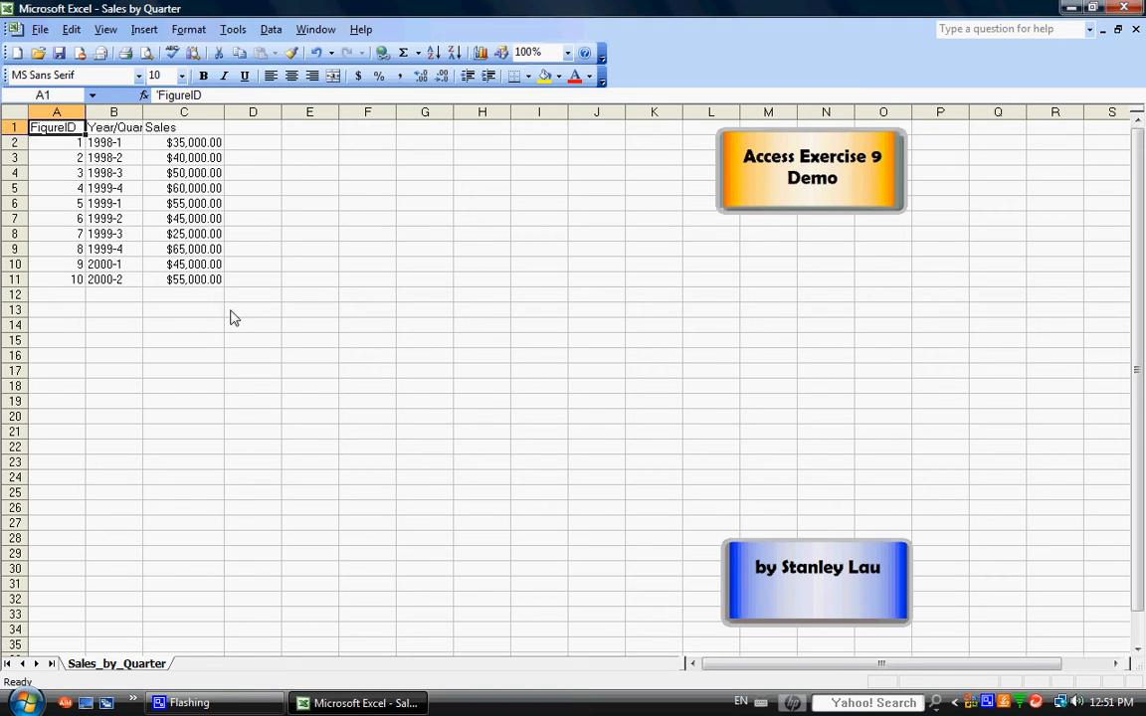
{"action": "left_click_drag", "start_coordinate": [142, 113], "coordinate": [166, 115]}
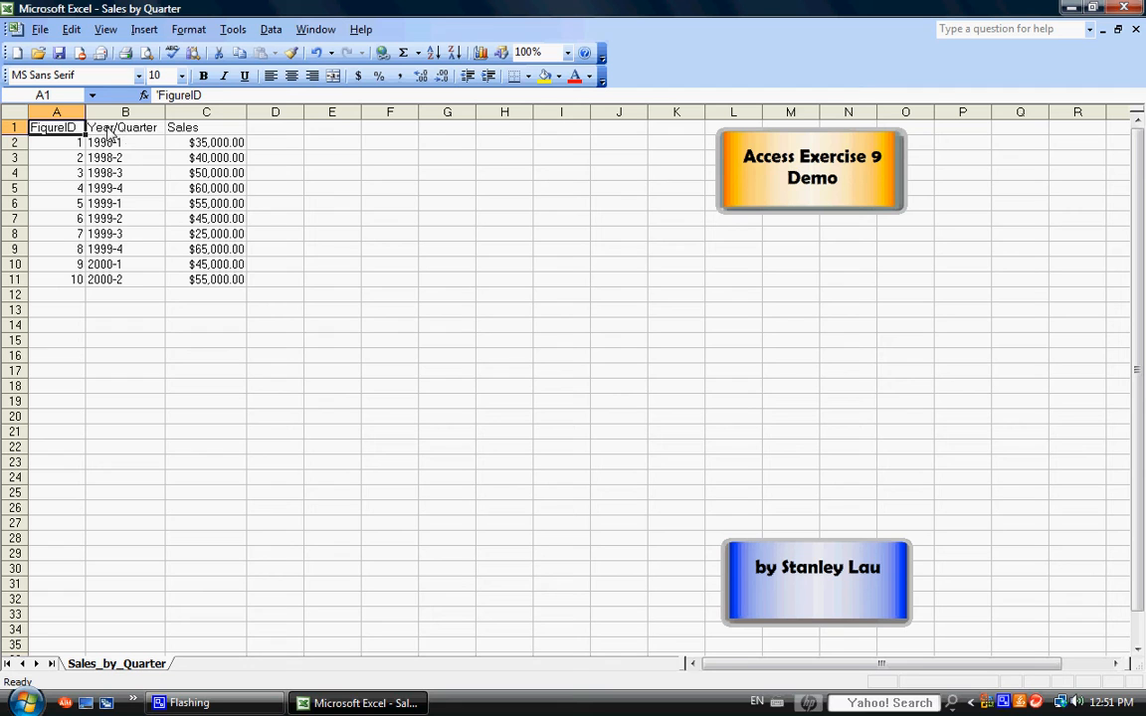
Start a clustered column chart from B1:C11 with the series in columns, and proceed to the chart options.
{"action": "left_click_drag", "start_coordinate": [111, 129], "coordinate": [214, 288]}
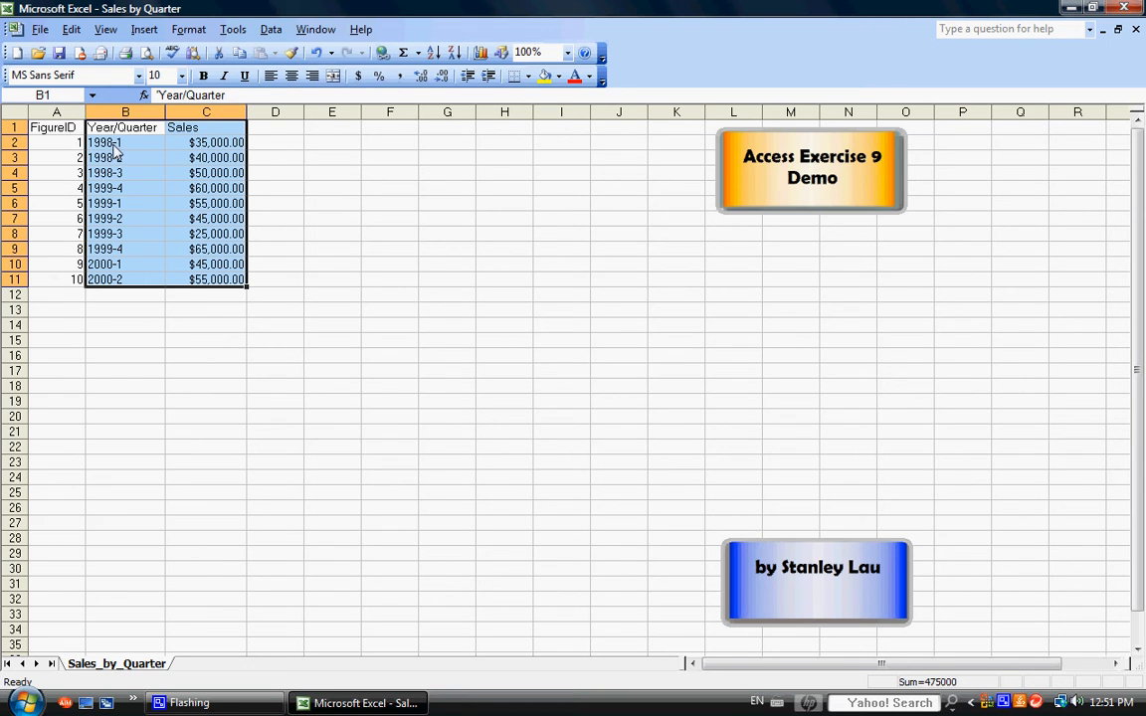
{"action": "left_click", "coordinate": [144, 28]}
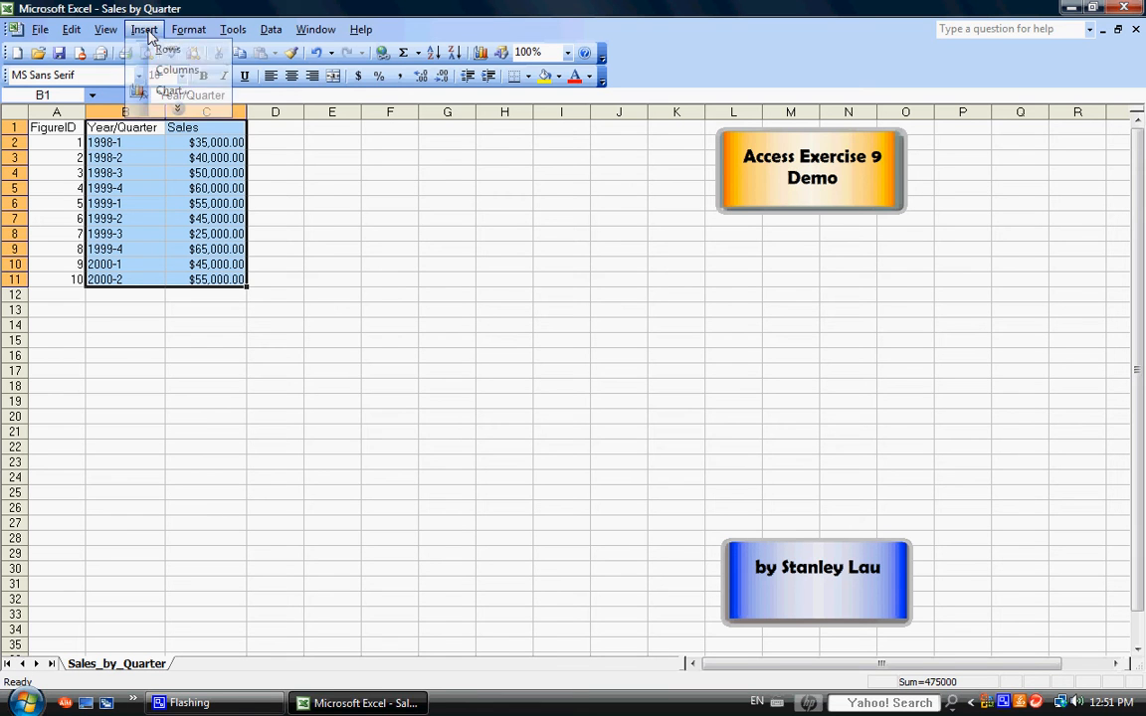
{"action": "left_click", "coordinate": [162, 92]}
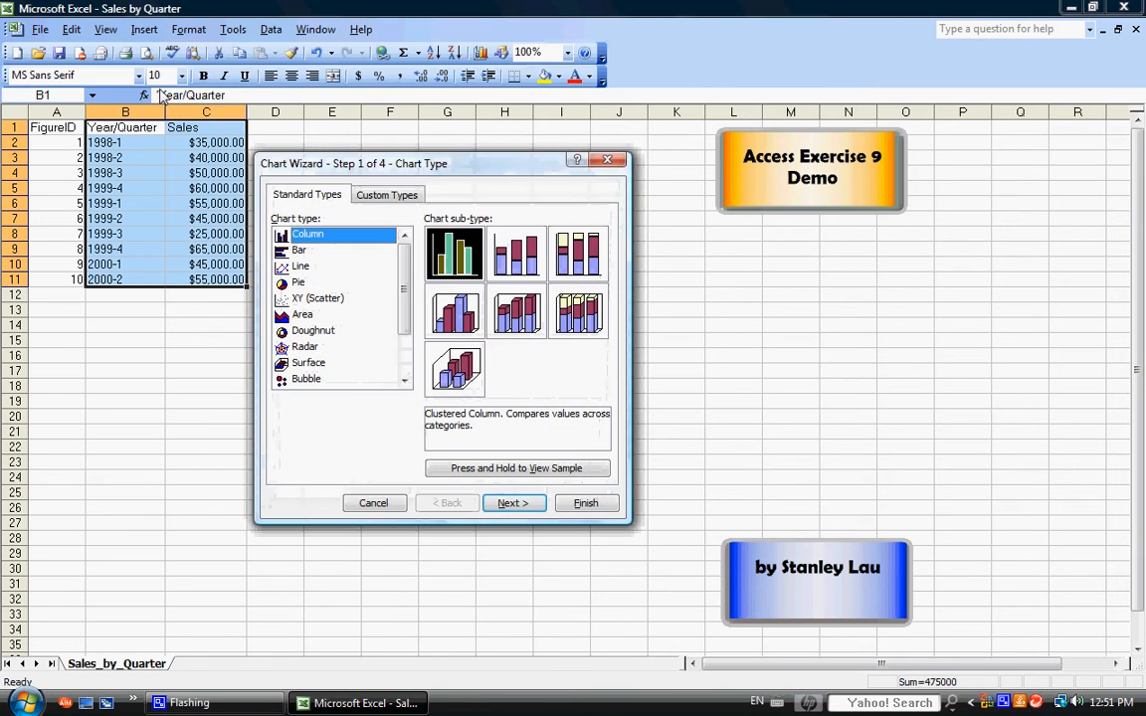
{"action": "left_click_drag", "start_coordinate": [322, 159], "coordinate": [366, 184]}
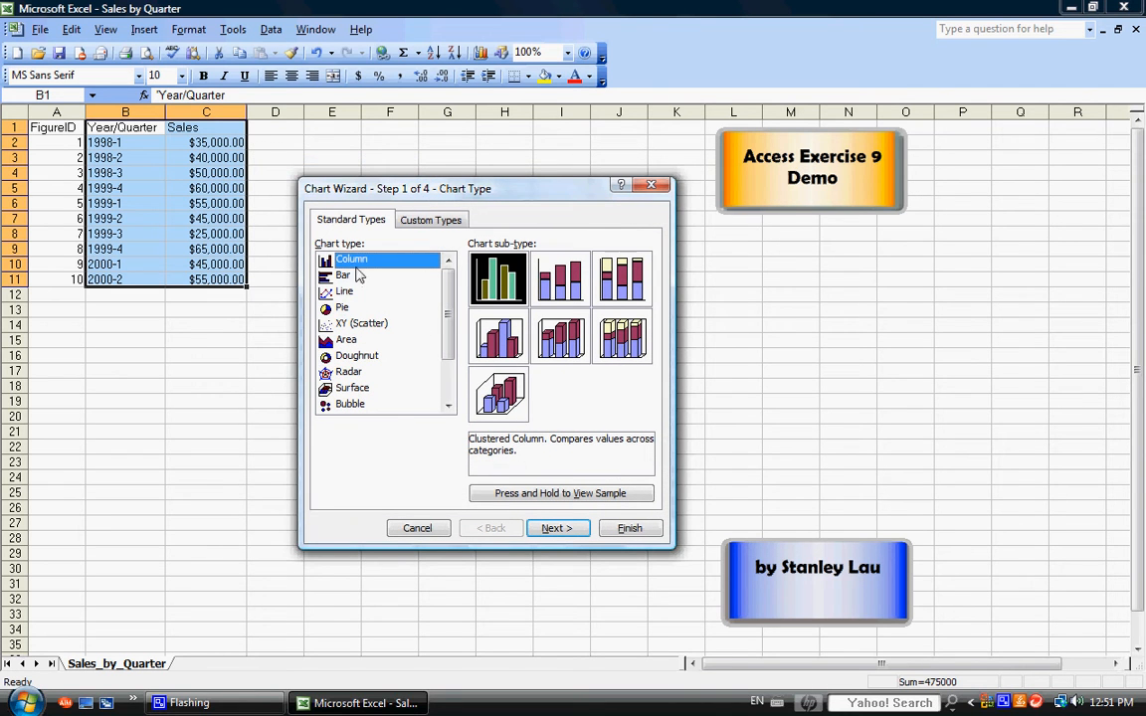
{"action": "left_click", "coordinate": [550, 528]}
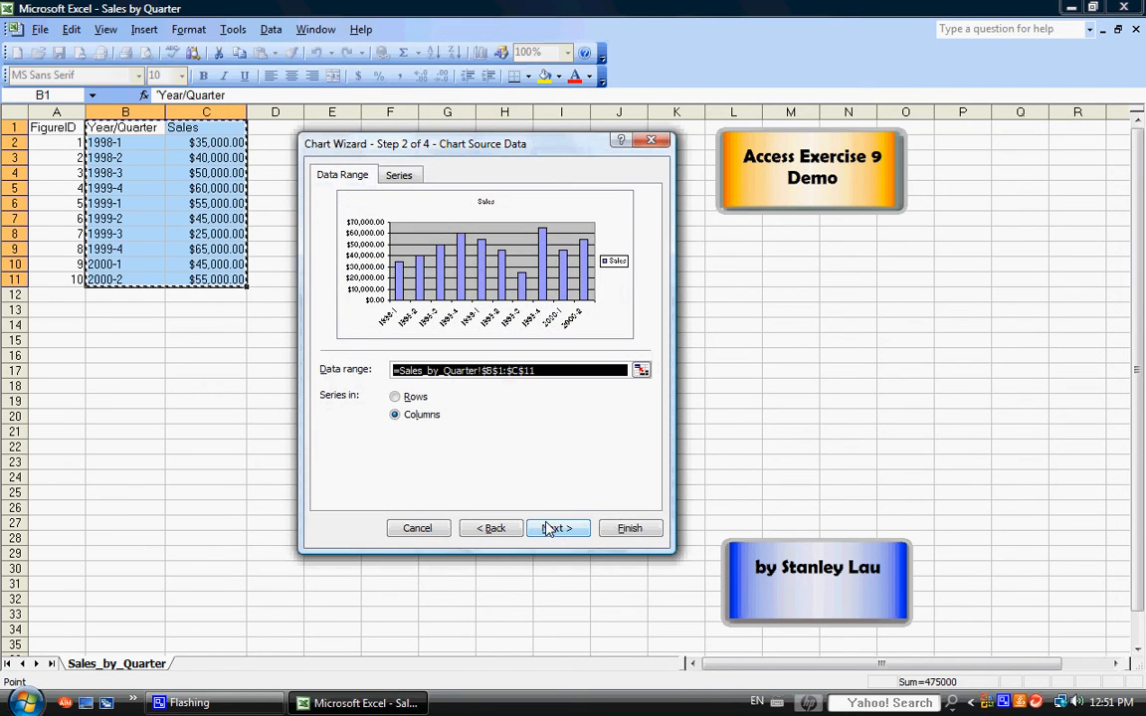
{"action": "left_click", "coordinate": [554, 531]}
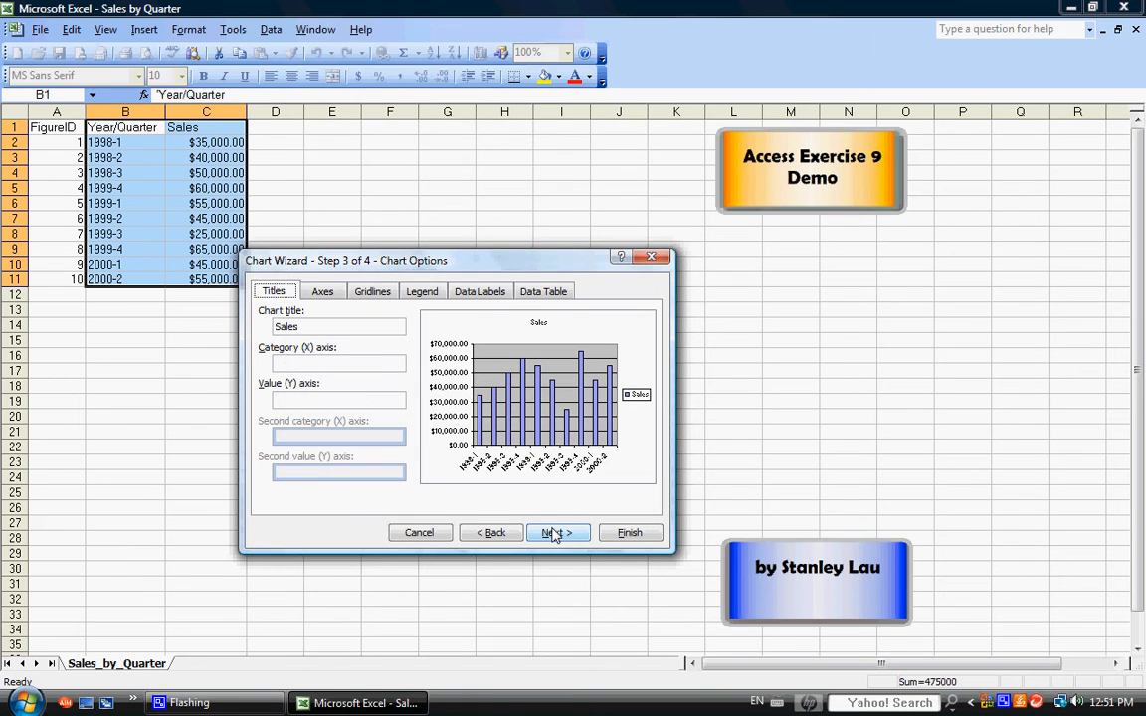
Title the chart "Sales by Quarter" and its category axis "Year-Quarter", and finish it as an object in the Sales_by_Quarter sheet.
{"action": "left_click", "coordinate": [314, 327]}
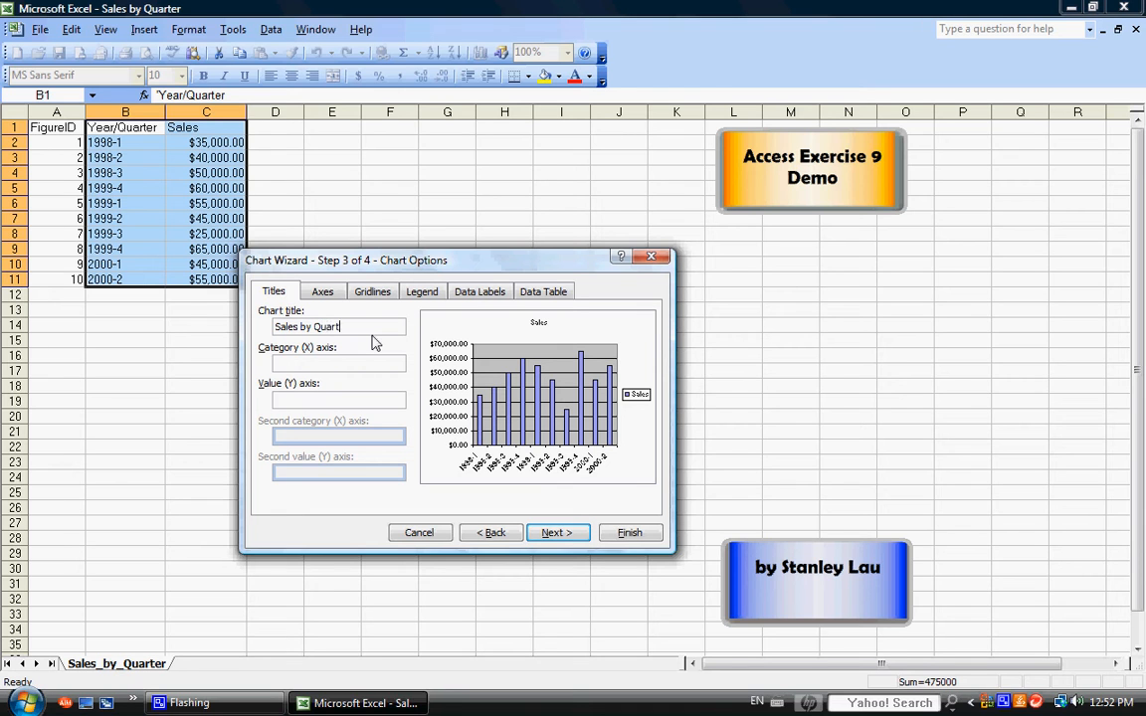
{"action": "left_click", "coordinate": [342, 365]}
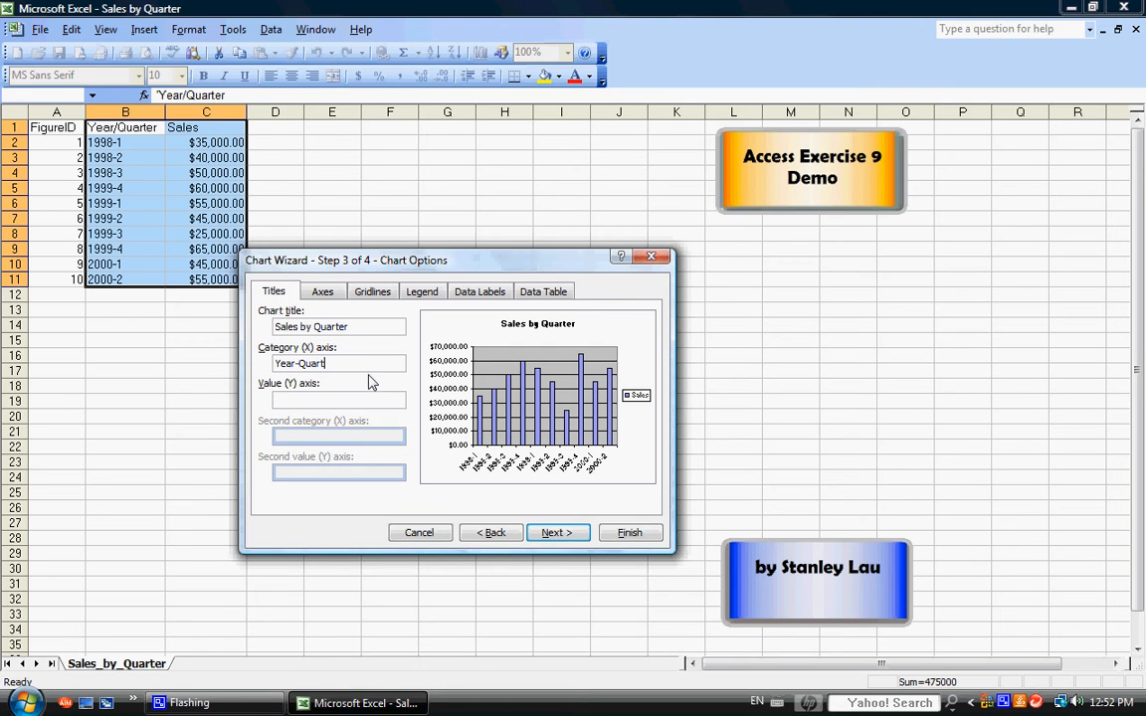
{"action": "left_click", "coordinate": [351, 404]}
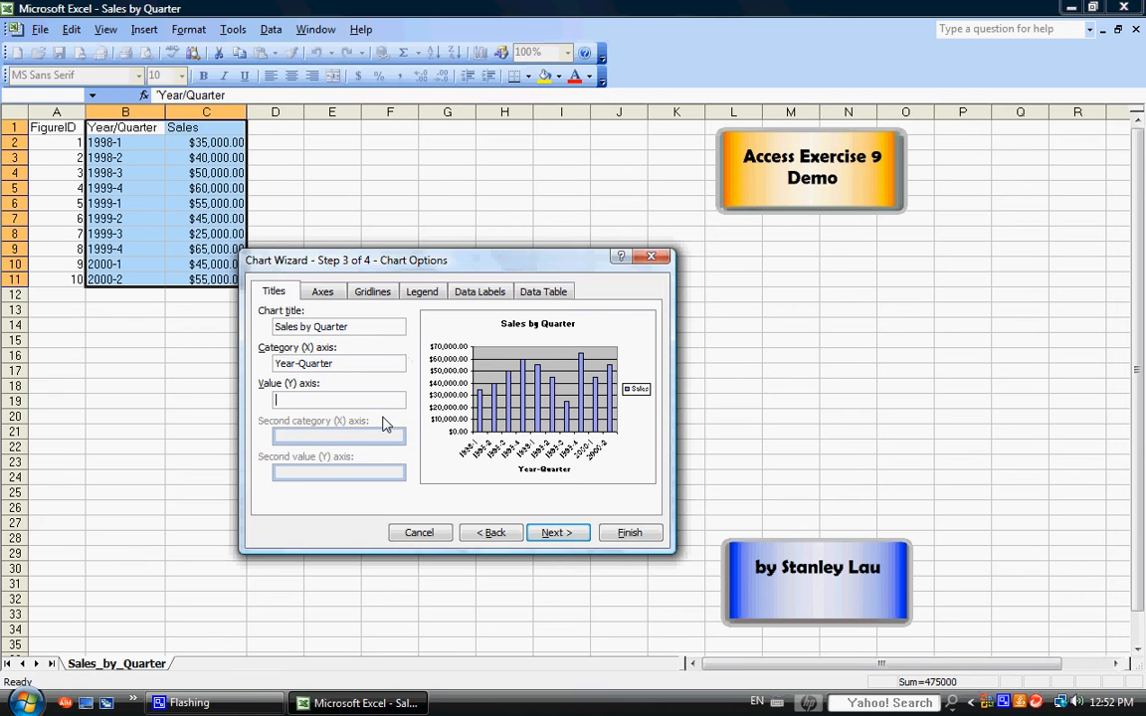
{"action": "left_click", "coordinate": [552, 534]}
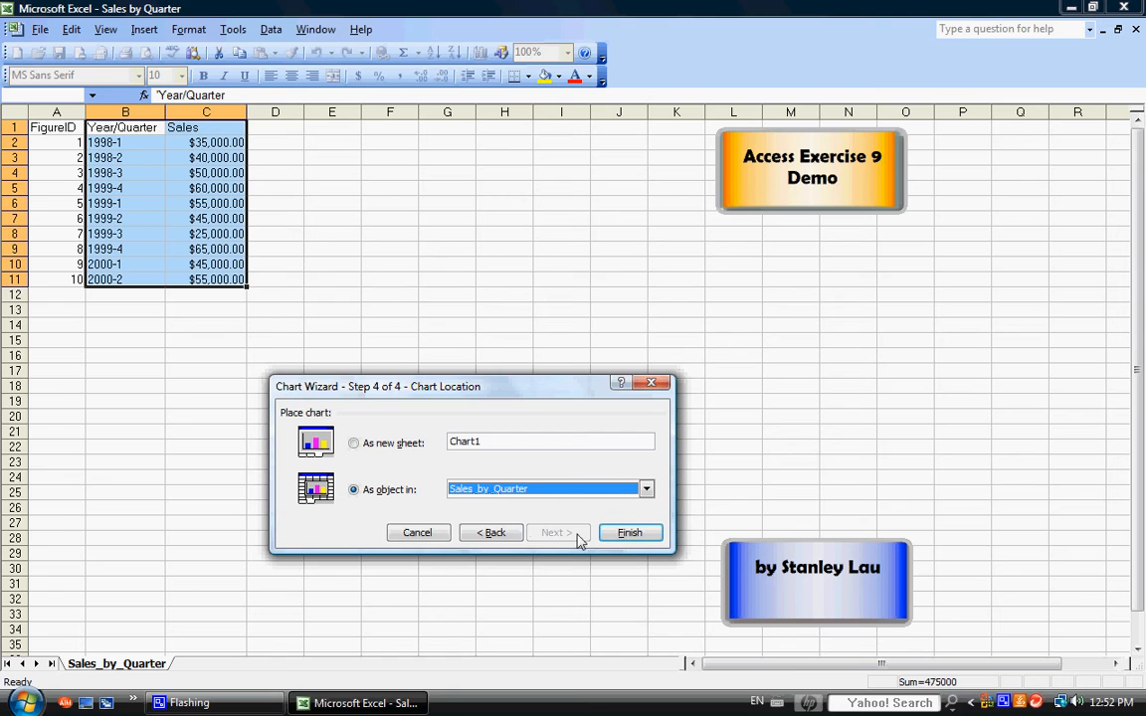
{"action": "left_click", "coordinate": [616, 538]}
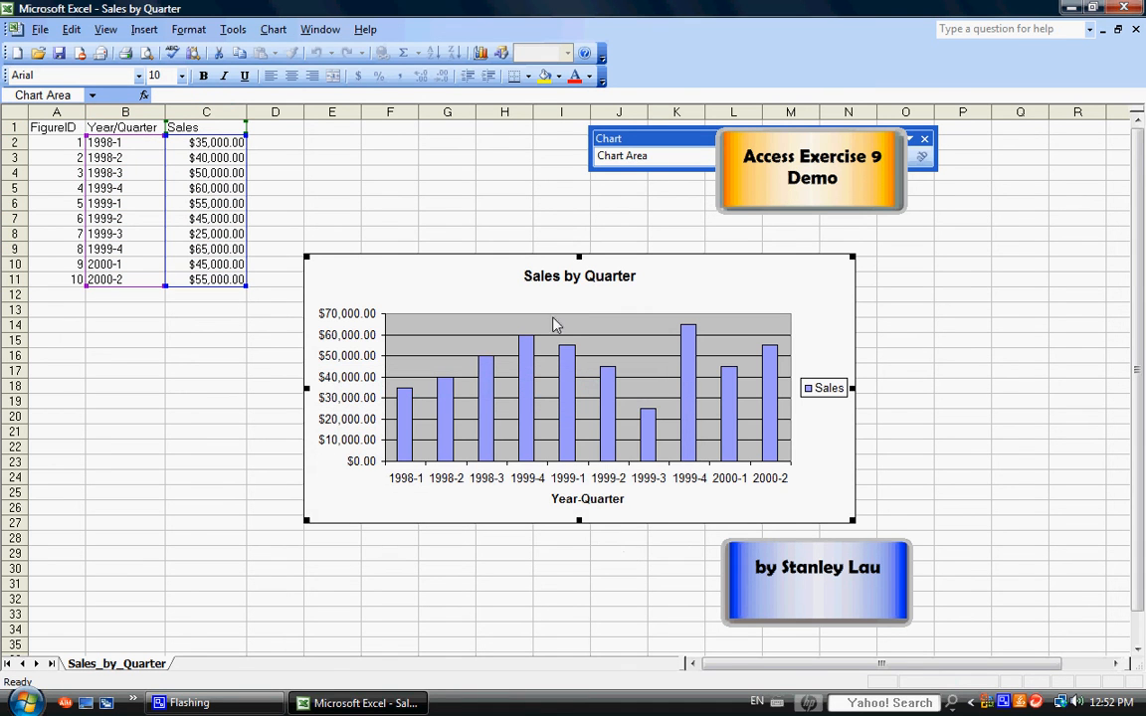
Make the chart wider and shorter, position it below the data across columns A to M down to row 24, and save the workbook.
{"action": "left_click_drag", "start_coordinate": [471, 326], "coordinate": [408, 316]}
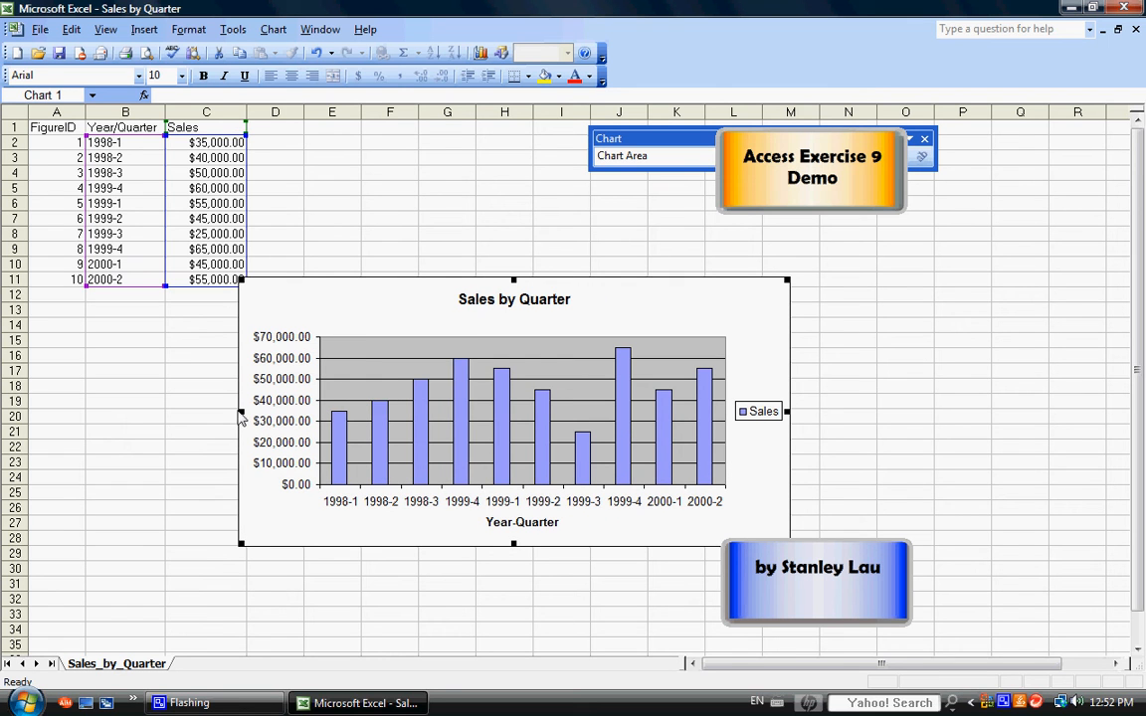
{"action": "left_click_drag", "start_coordinate": [241, 415], "coordinate": [45, 412]}
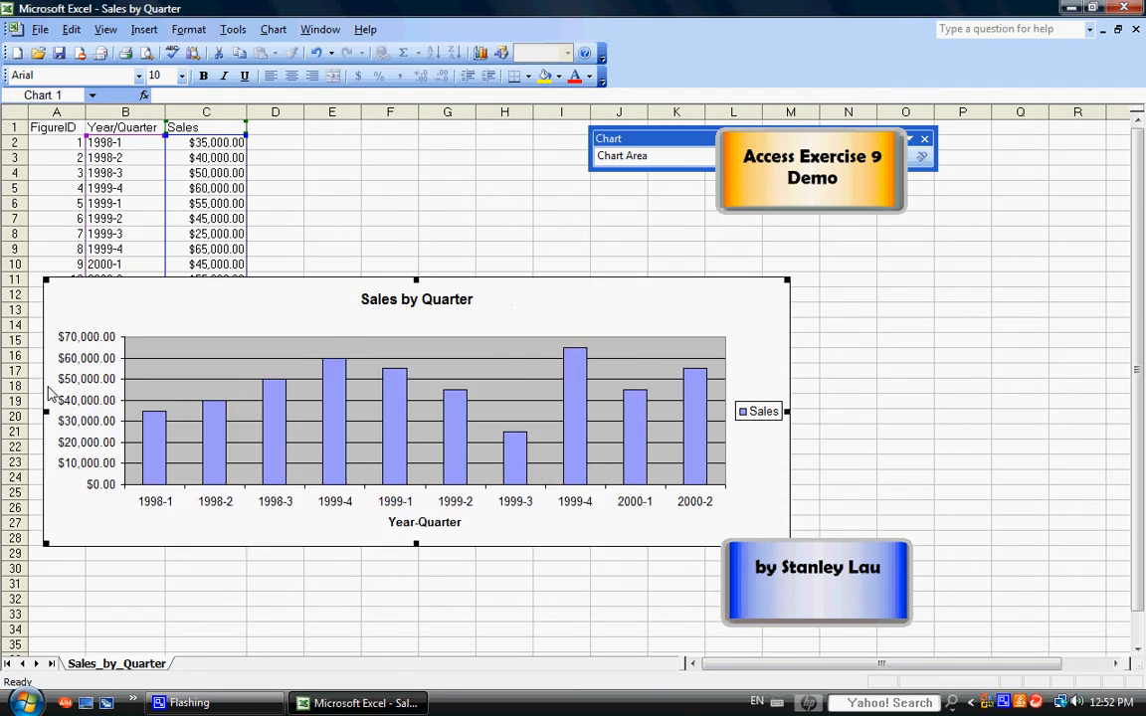
{"action": "left_click_drag", "start_coordinate": [415, 544], "coordinate": [426, 470]}
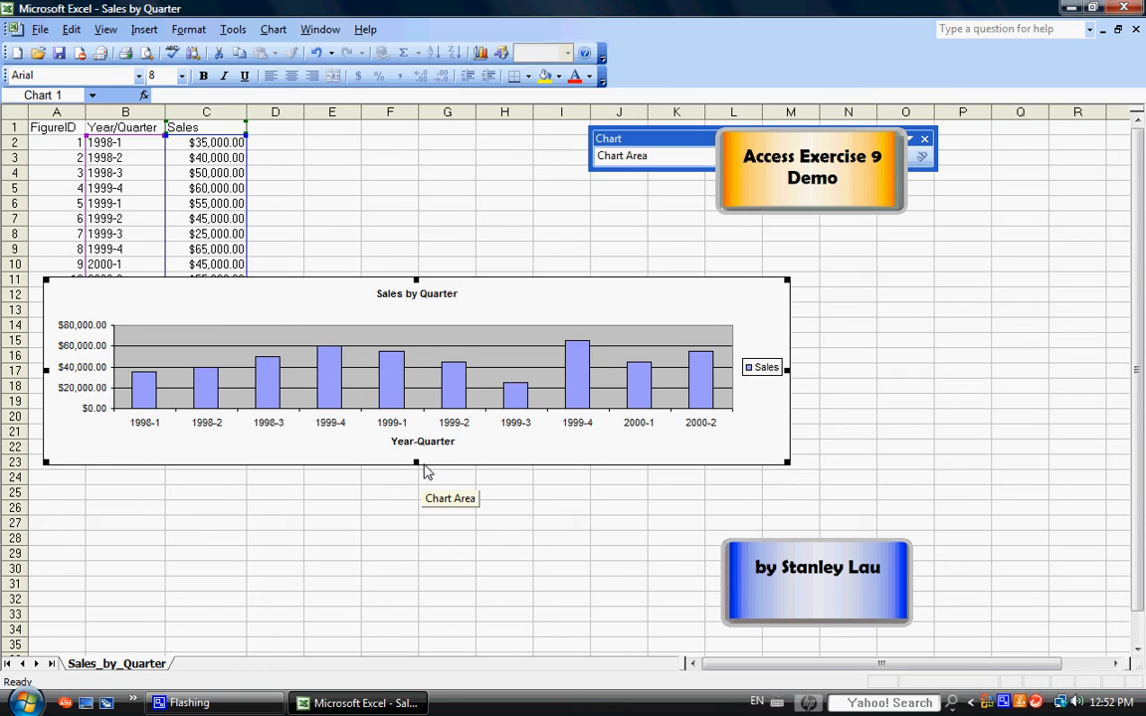
{"action": "mouse_move", "coordinate": [496, 319]}
{"action": "left_mouse_down"}
{"action": "mouse_move", "coordinate": [489, 345]}
{"action": "mouse_move", "coordinate": [483, 334]}
{"action": "left_mouse_up"}
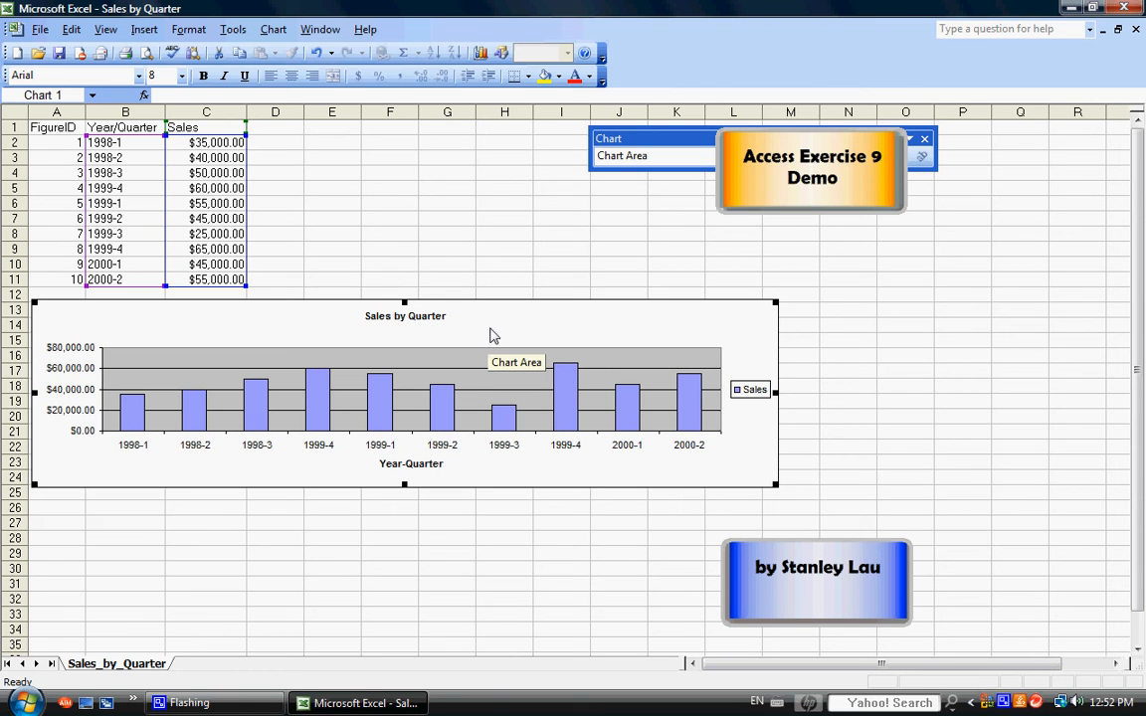
{"action": "left_click", "coordinate": [41, 30]}
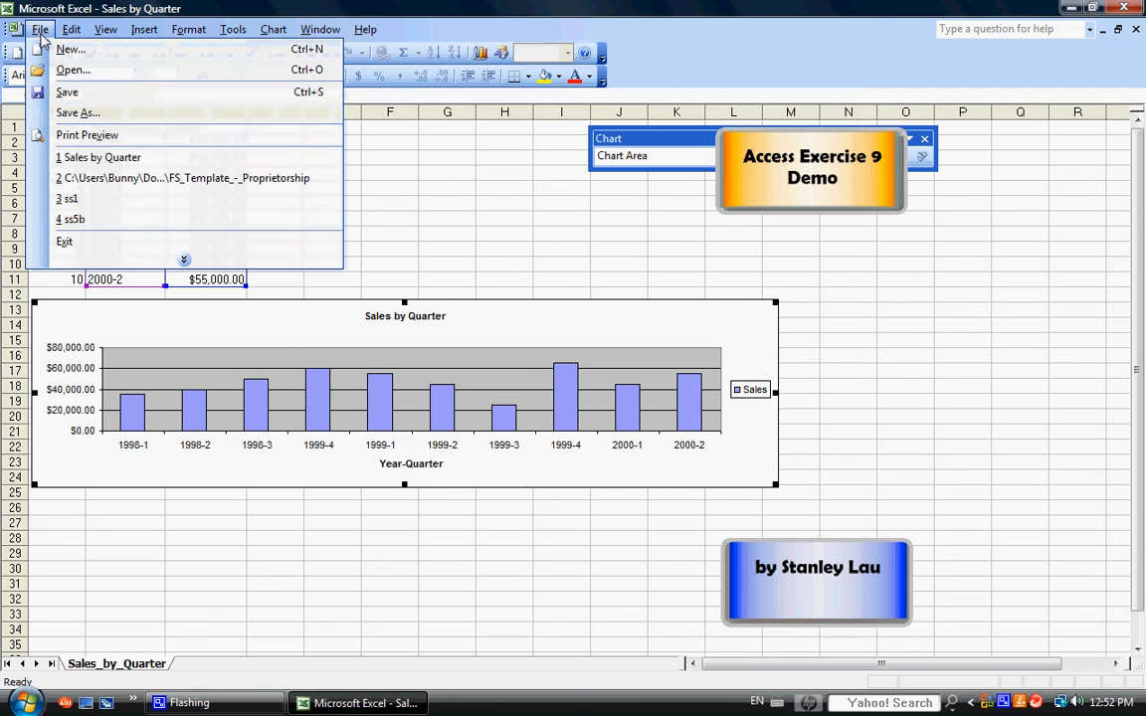
{"action": "left_click", "coordinate": [67, 95]}
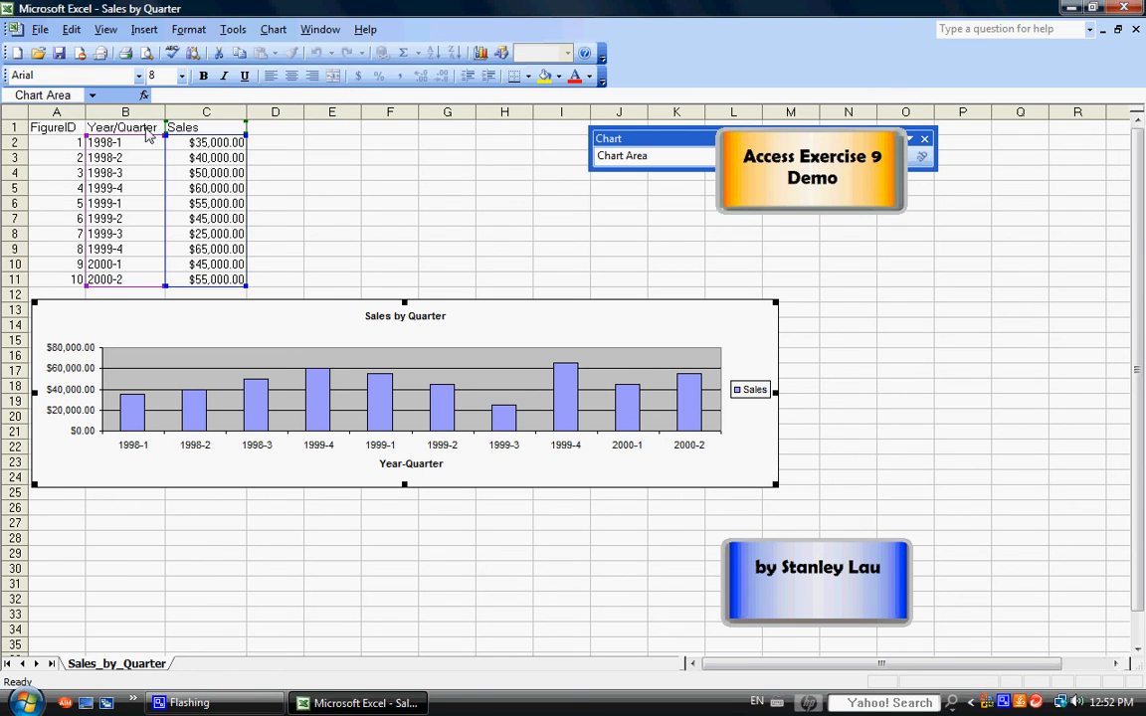